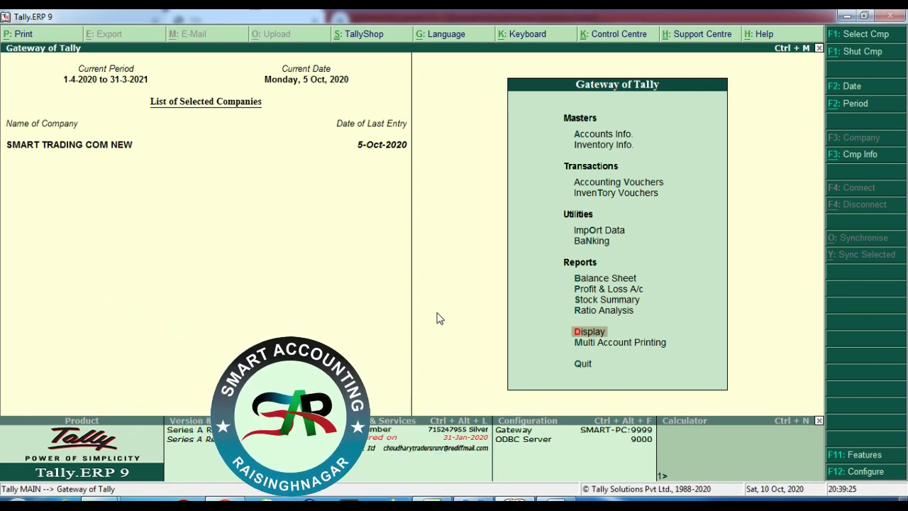
Step: Open the Day Book for the period 1-Apr-2020 to 5-Oct-2020
{"action": "key", "text": "Return"}
{"action": "key", "text": "d"}
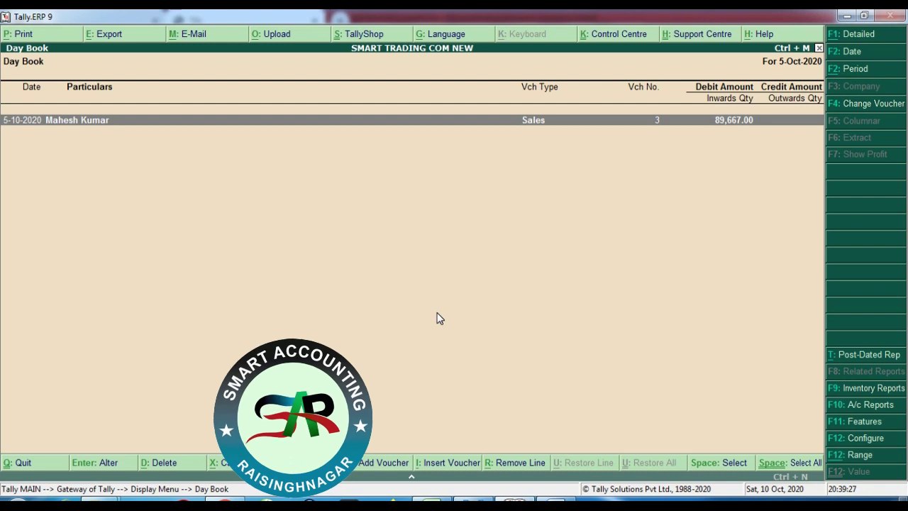
{"action": "key", "text": "F2"}
{"action": "key", "text": "Return"}
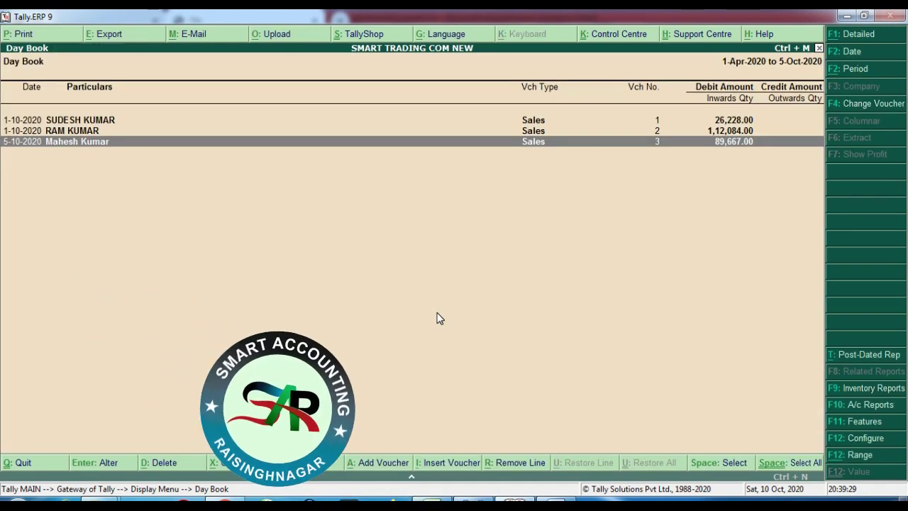
Step: Review sales vouchers No. 1, 2 and 3, carrying TCS of 20, 84 and 67
{"action": "key", "text": "Up"}
{"action": "key", "text": "Up"}
{"action": "key", "text": "Return"}
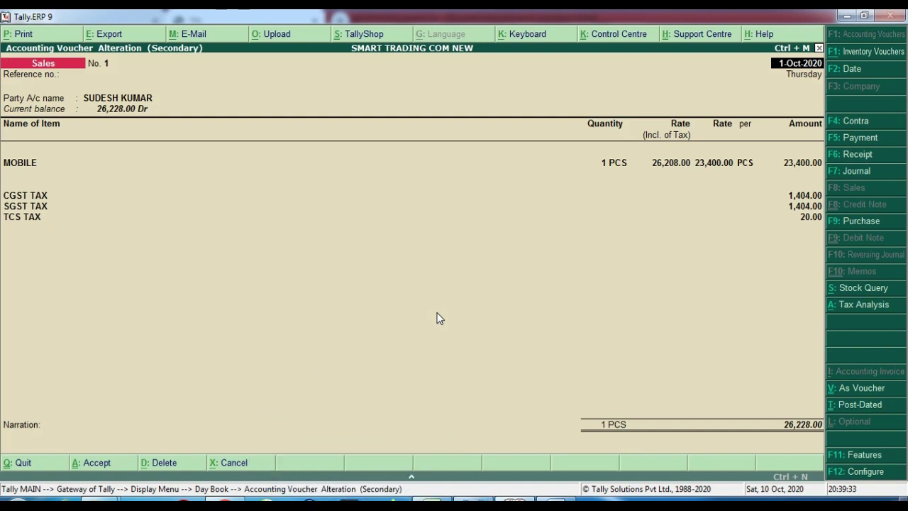
{"action": "key", "text": "Escape"}
{"action": "key", "text": "Return"}
{"action": "key", "text": "Down"}
{"action": "key", "text": "Return"}
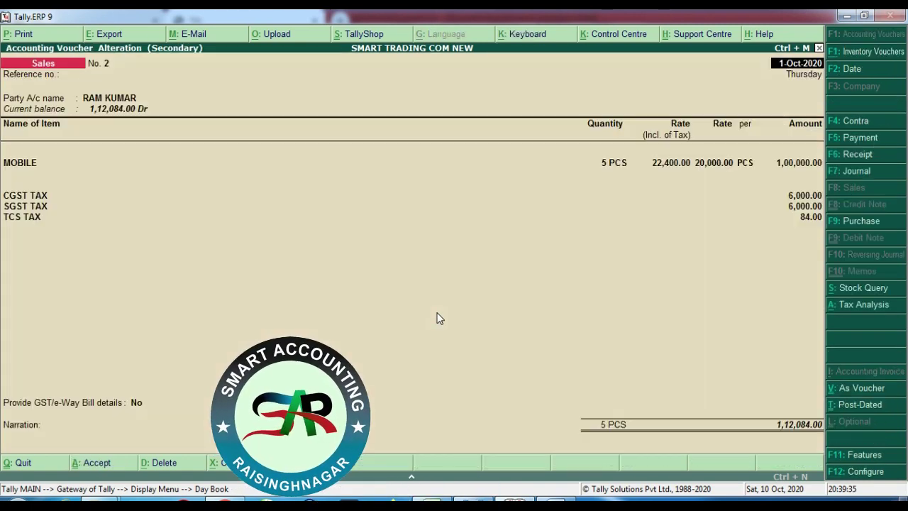
{"action": "key", "text": "Escape"}
{"action": "key", "text": "Return"}
{"action": "key", "text": "Down"}
{"action": "key", "text": "Return"}
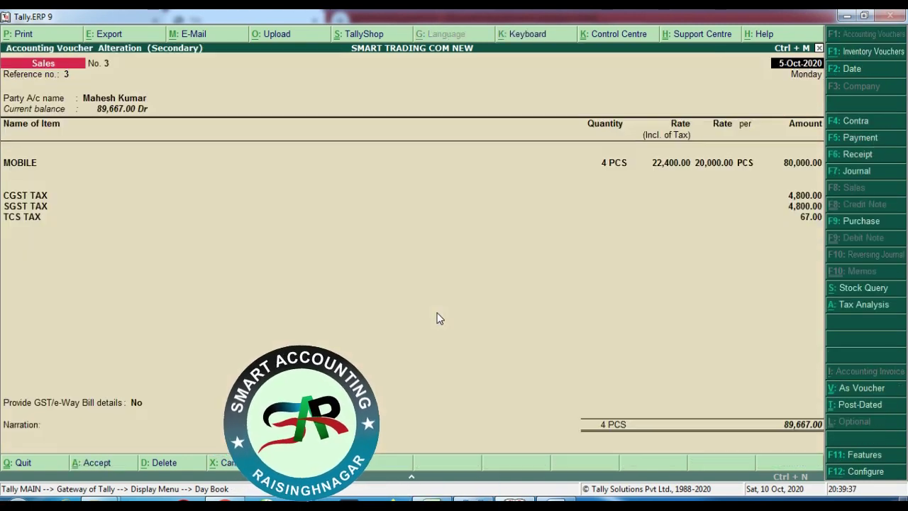
{"action": "key", "text": "Escape"}
{"action": "key", "text": "Return"}
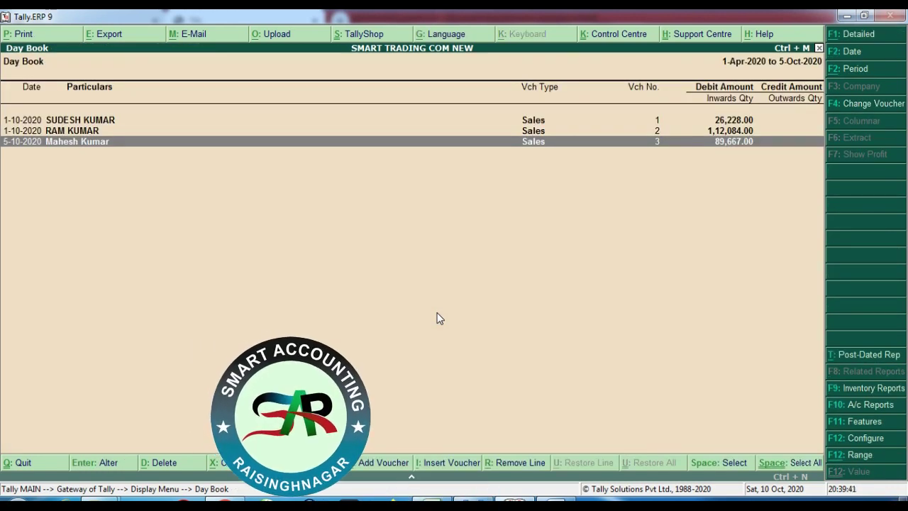
Step: Open the Balance Sheet in detailed view
{"action": "key", "text": "Escape"}
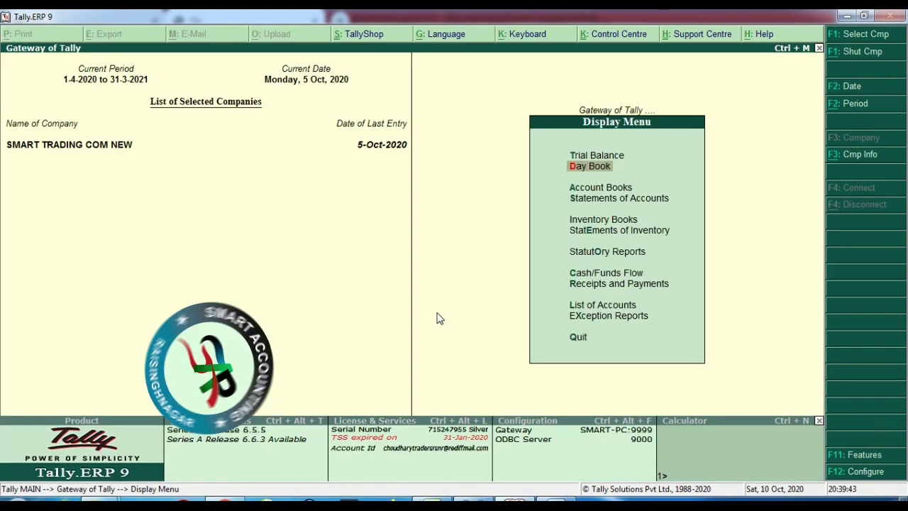
{"action": "key", "text": "Escape"}
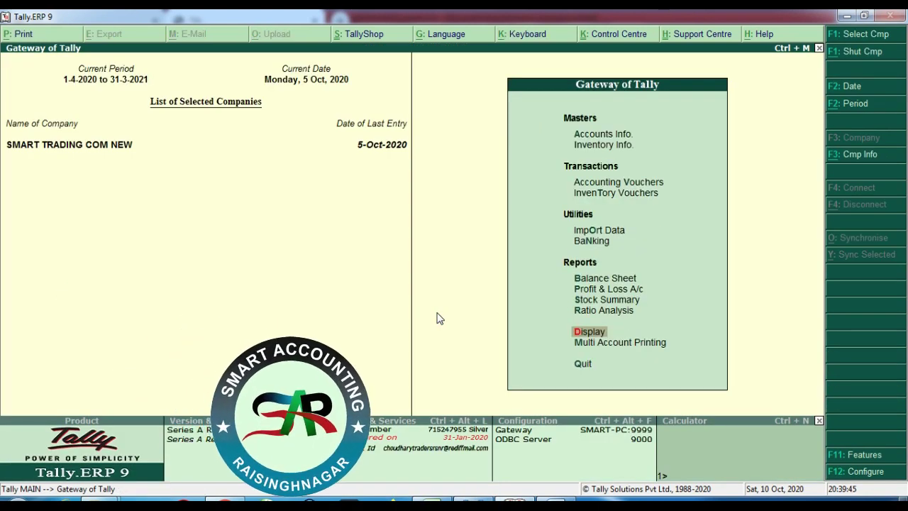
{"action": "key", "text": "Up"}
{"action": "key", "text": "Up"}
{"action": "key", "text": "Up"}
{"action": "key", "text": "Up"}
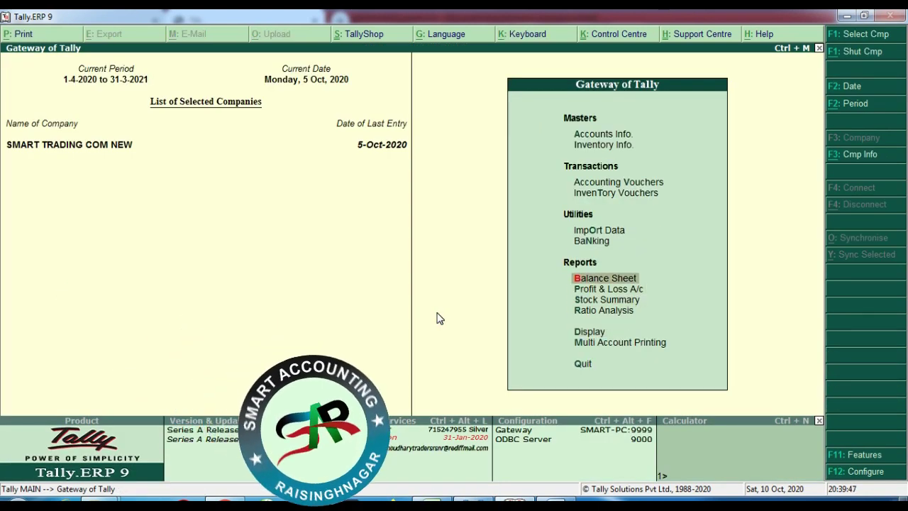
{"action": "key", "text": "Return"}
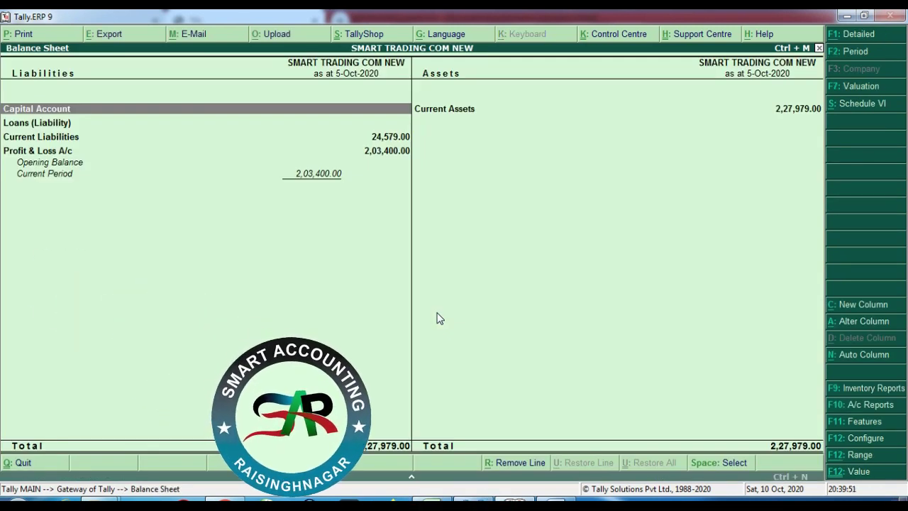
{"action": "key", "text": "alt+F1"}
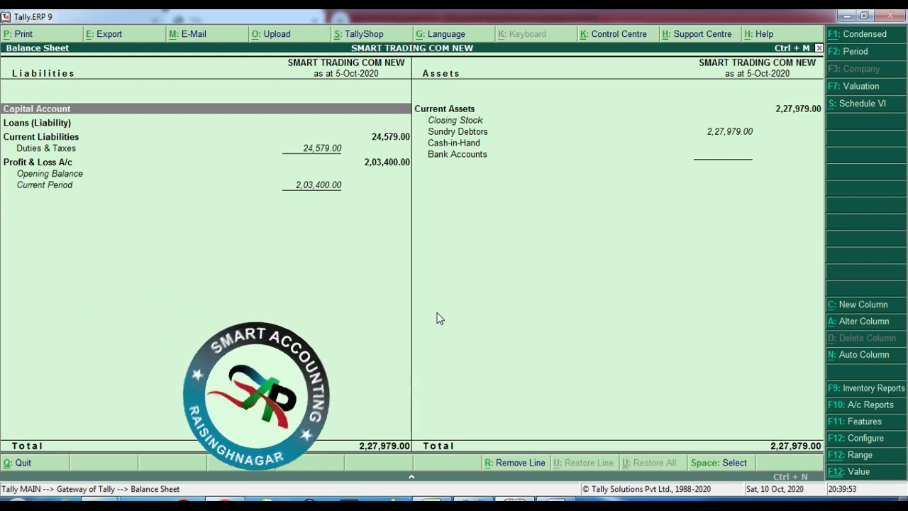
Step: Drill into Duties & Taxes to check the TCS TAX balance of 171.00
{"action": "key", "text": "Down"}
{"action": "key", "text": "Down"}
{"action": "key", "text": "Down"}
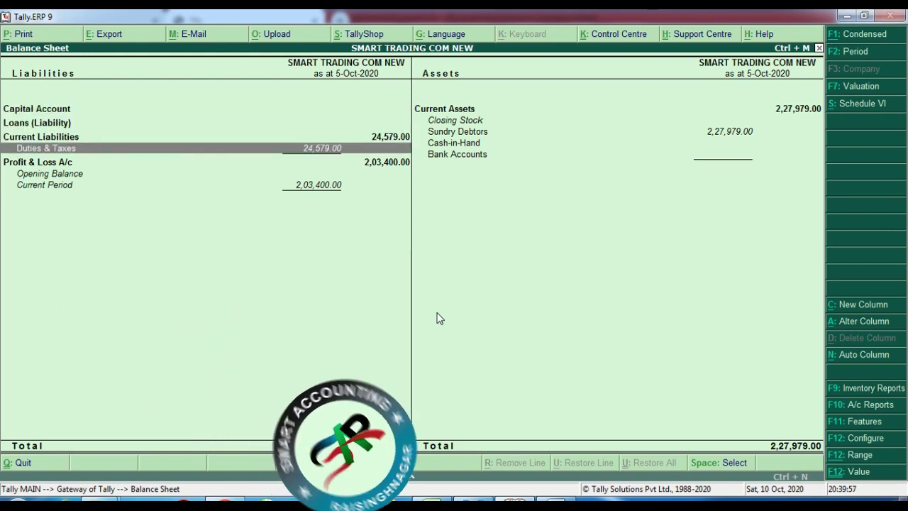
{"action": "key", "text": "Return"}
{"action": "key", "text": "Down"}
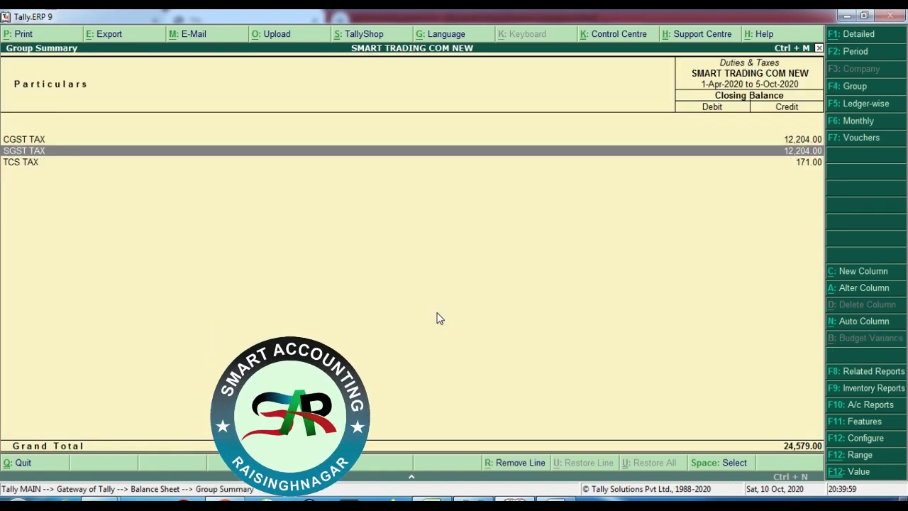
{"action": "key", "text": "Down"}
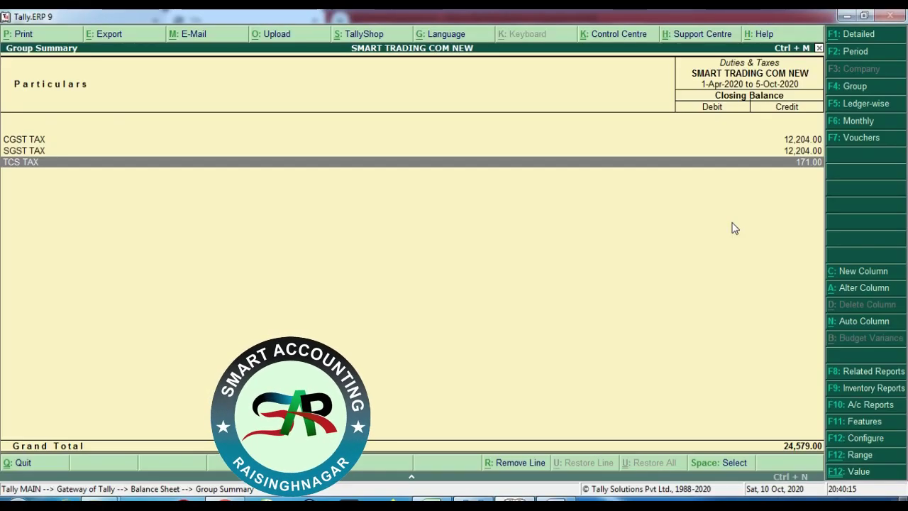
Step: Return to the Gateway and open Display > Statutory Reports > TCS Reports
{"action": "key", "text": "Escape"}
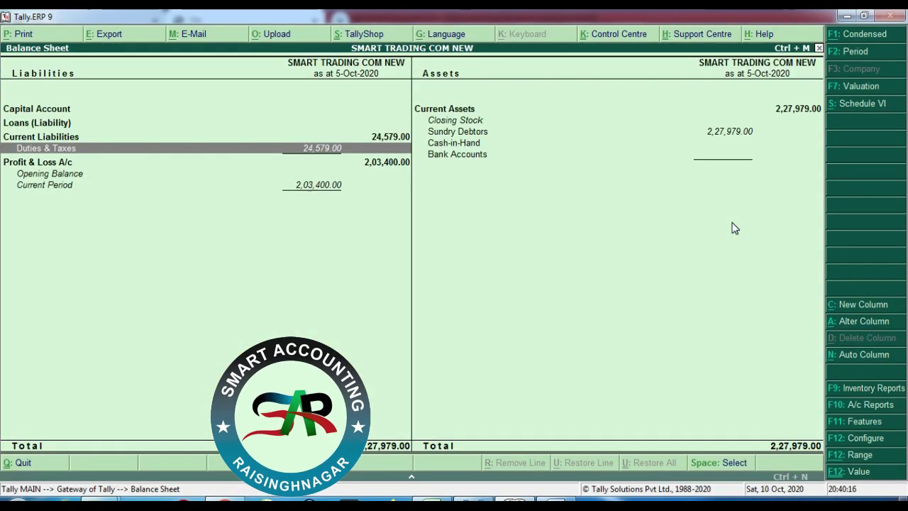
{"action": "key", "text": "Escape"}
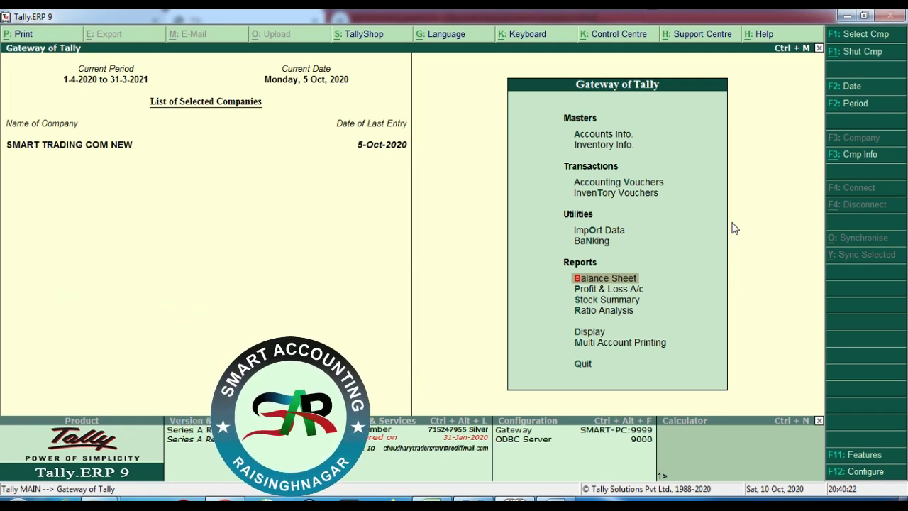
{"action": "key", "text": "Down"}
{"action": "key", "text": "Down"}
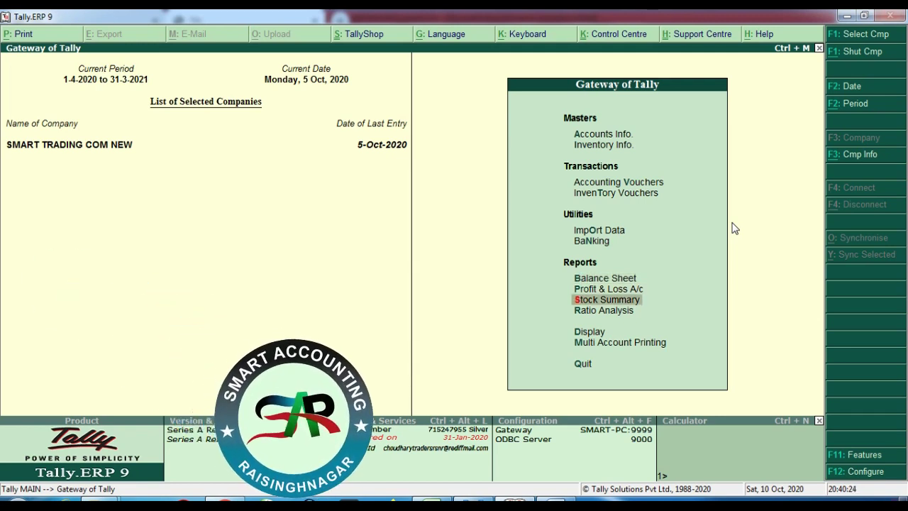
{"action": "key", "text": "Down"}
{"action": "key", "text": "d"}
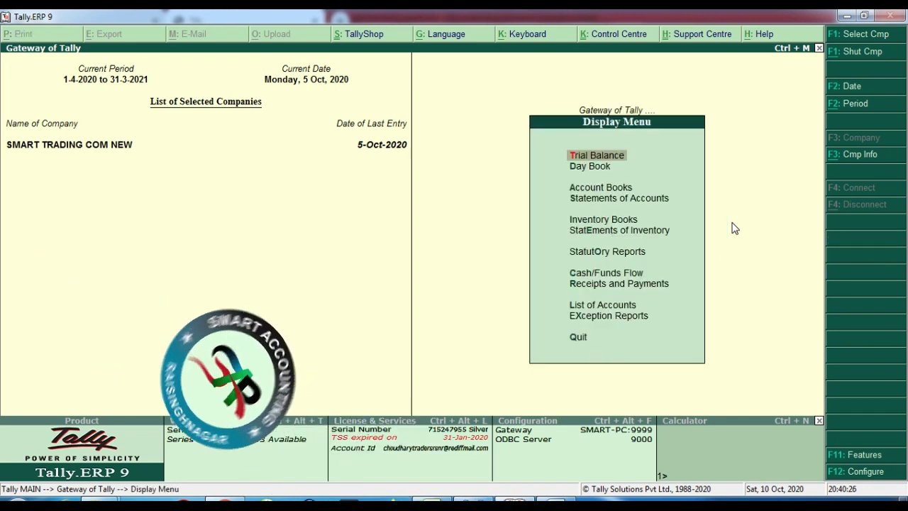
{"action": "key", "text": "Down"}
{"action": "key", "text": "Down"}
{"action": "key", "text": "Down"}
{"action": "key", "text": "Down"}
{"action": "key", "text": "Down"}
{"action": "key", "text": "Down"}
{"action": "key", "text": "Return"}
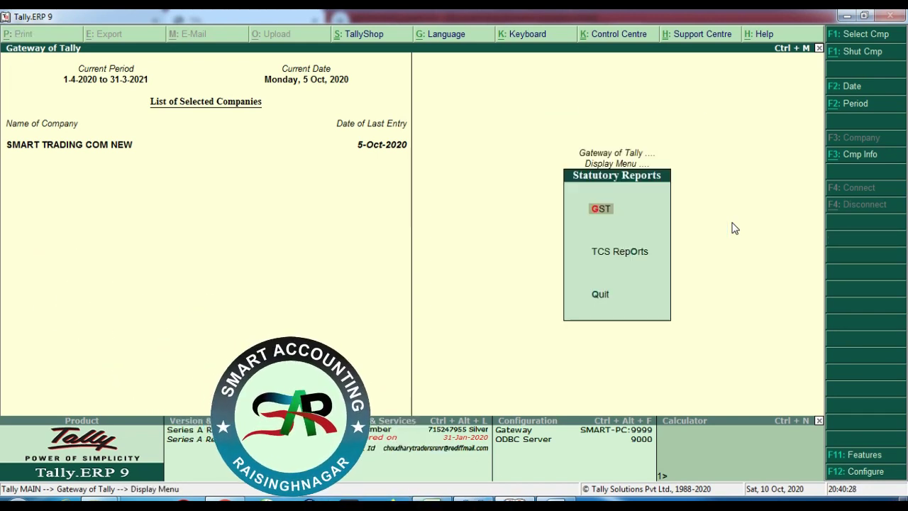
{"action": "key", "text": "Down"}
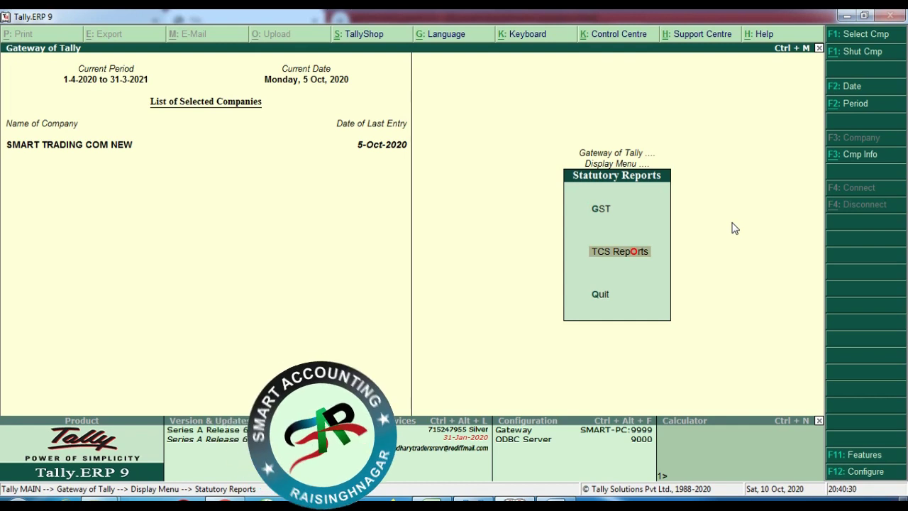
{"action": "key", "text": "Return"}
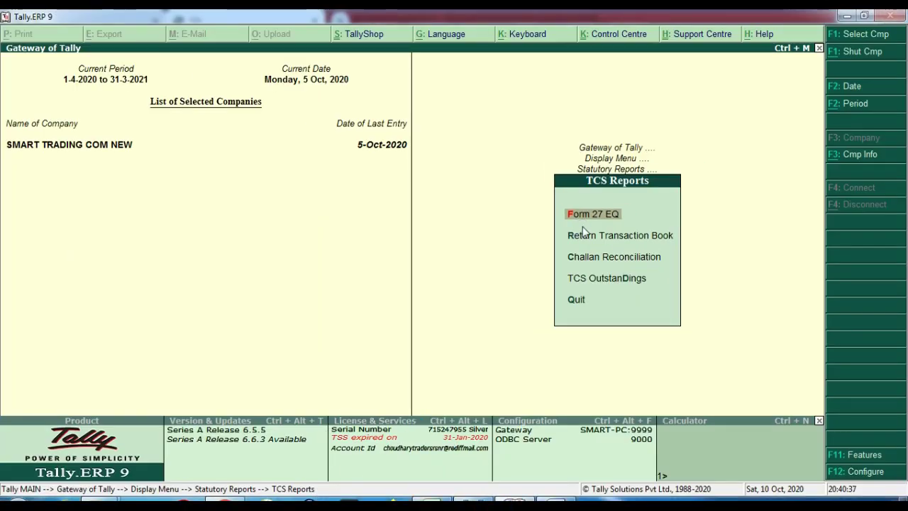
Step: Open Form 27 EQ, showing 171.00 TCS collected on three transactions
{"action": "key", "text": "Return"}
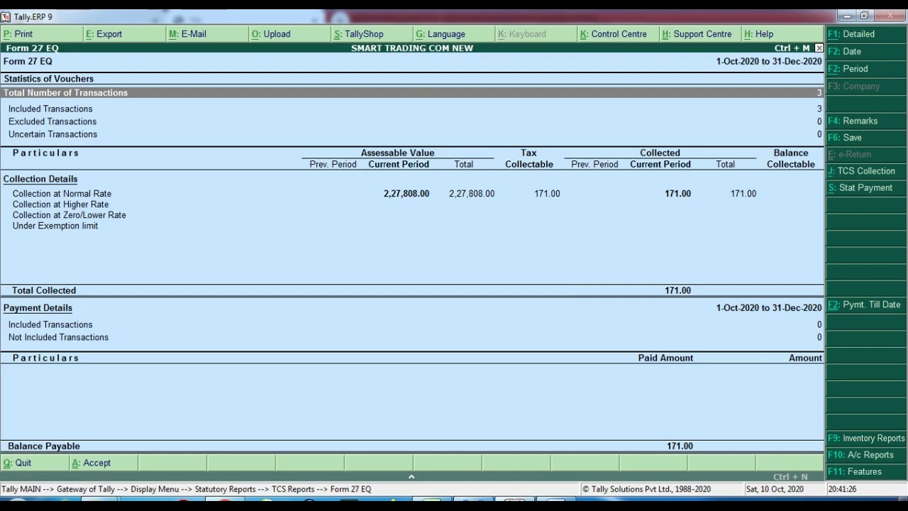
Step: Bring the Word notes on TCS rules to the front
{"action": "left_click", "coordinate": [511, 505]}
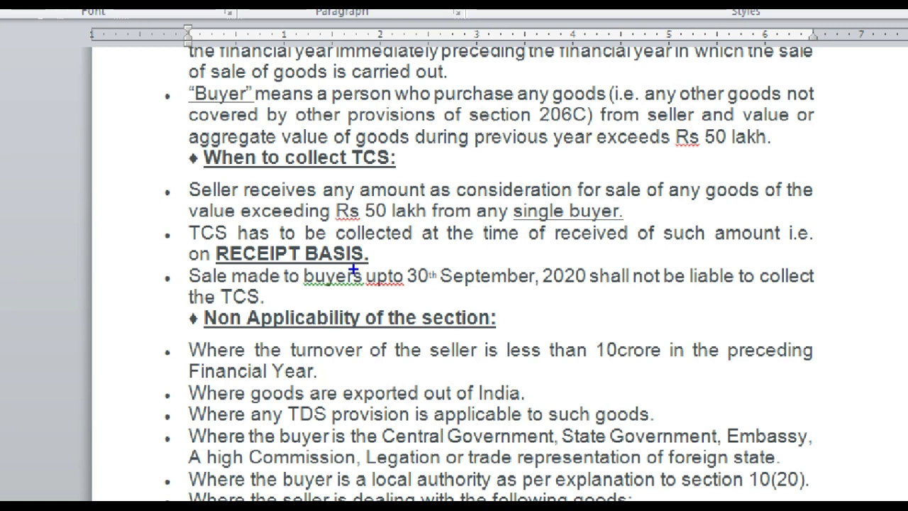
{"action": "left_click", "coordinate": [371, 258]}
{"action": "left_click_drag", "start_coordinate": [171, 225], "coordinate": [385, 270]}
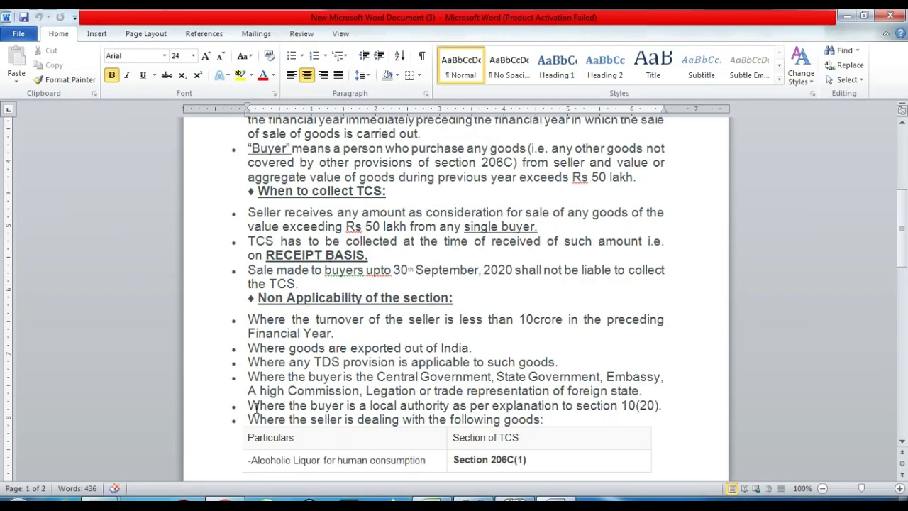
{"action": "mouse_move", "coordinate": [236, 422]}
{"action": "mouse_move", "coordinate": [224, 505]}
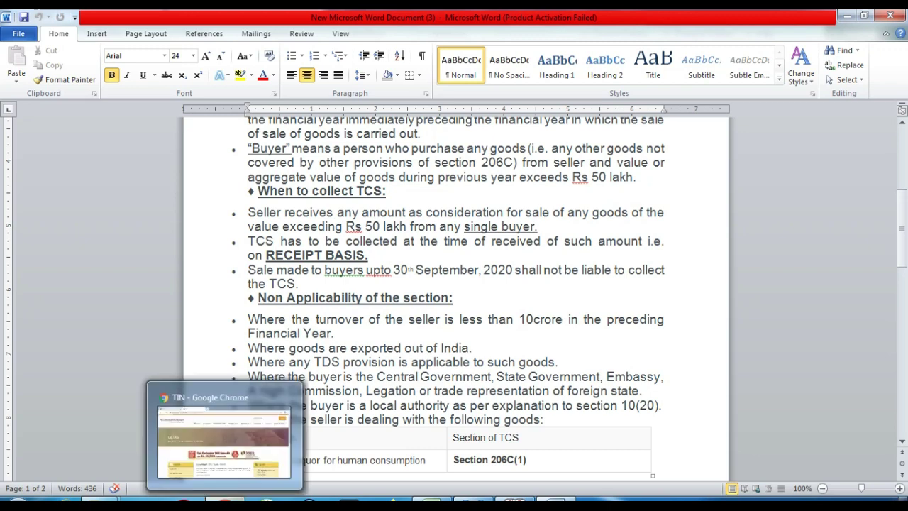
Step: Load Google in the e-tax payment guide browser tab
{"action": "left_click", "coordinate": [224, 440]}
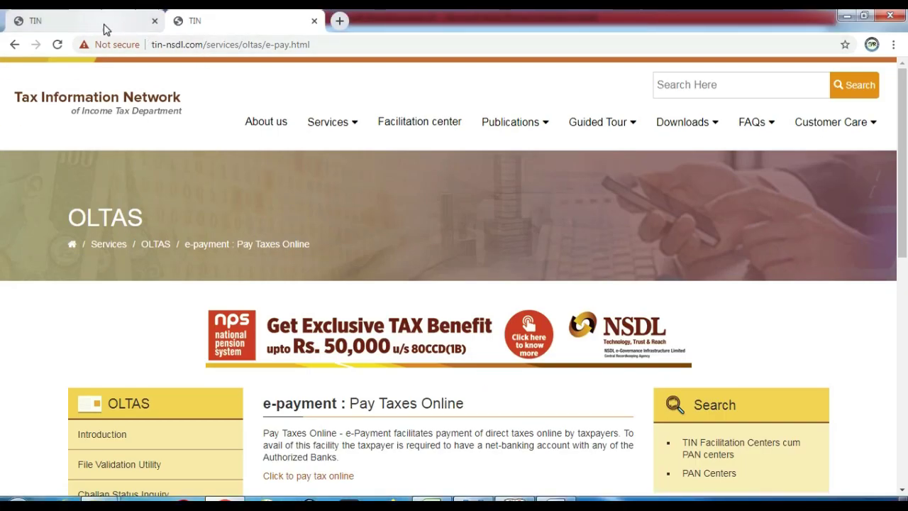
{"action": "left_click", "coordinate": [105, 27]}
{"action": "left_click", "coordinate": [192, 45]}
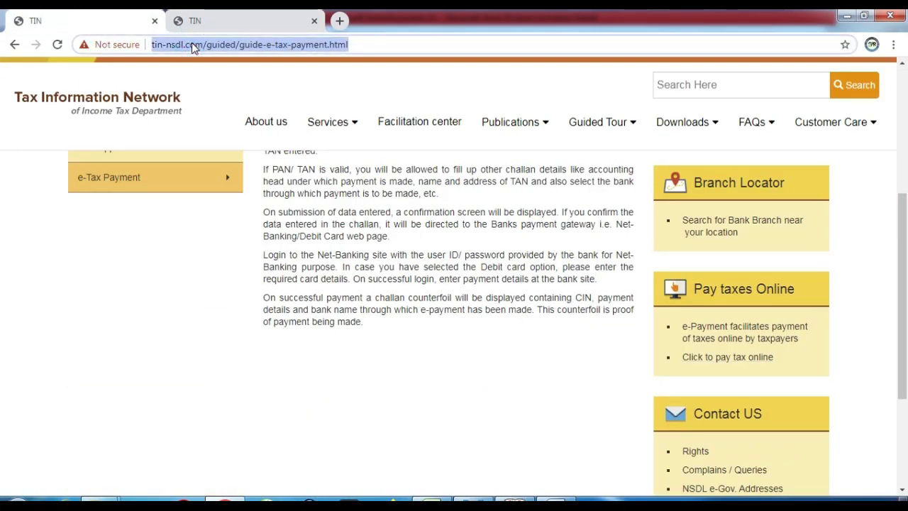
{"action": "type", "text": "goo"}
{"action": "key", "text": "Down"}
{"action": "key", "text": "Return"}
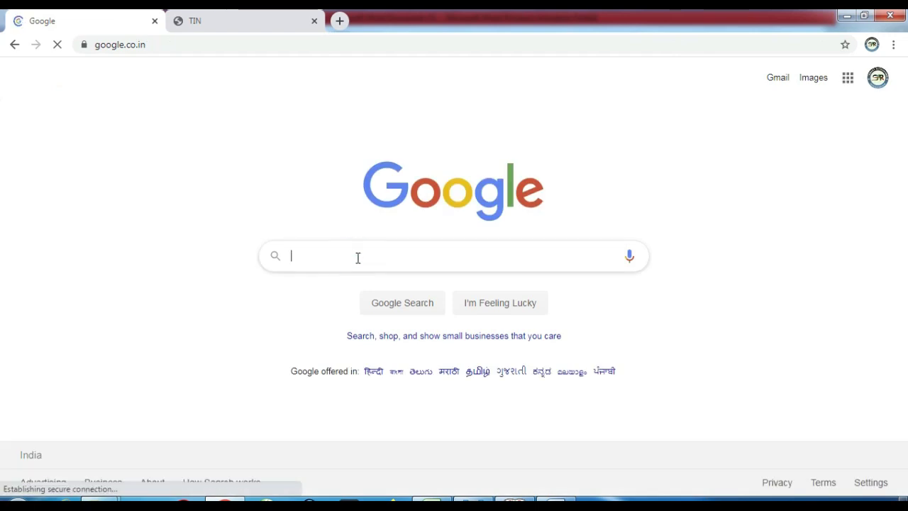
Step: Search Google for 'etax payment'
{"action": "left_click", "coordinate": [358, 258]}
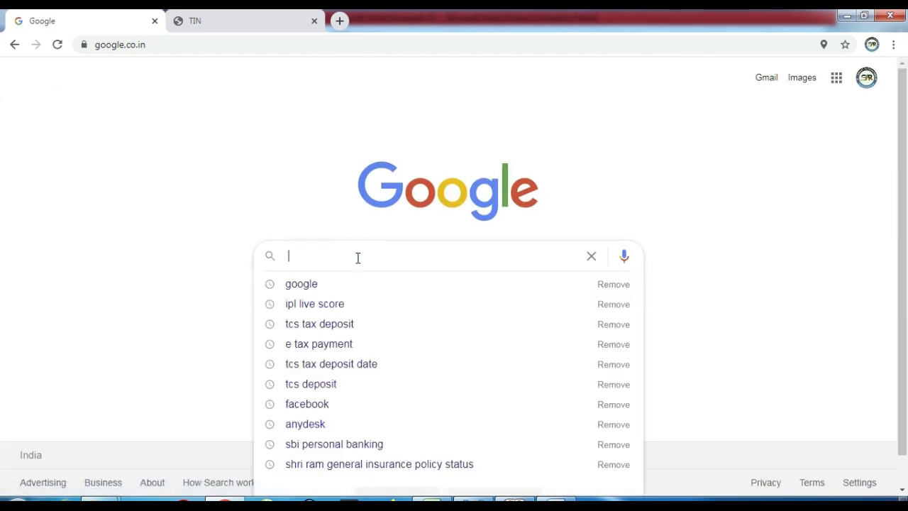
{"action": "type", "text": "etax pay"}
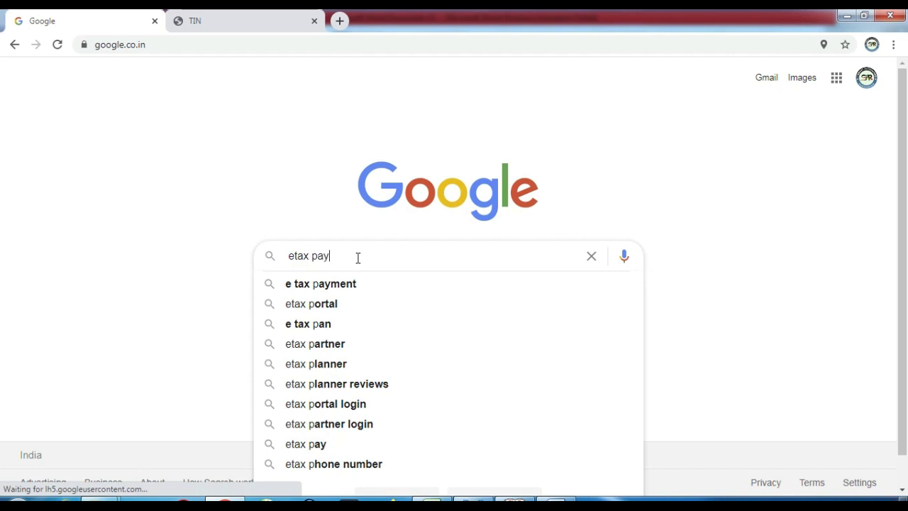
{"action": "type", "text": "ment"}
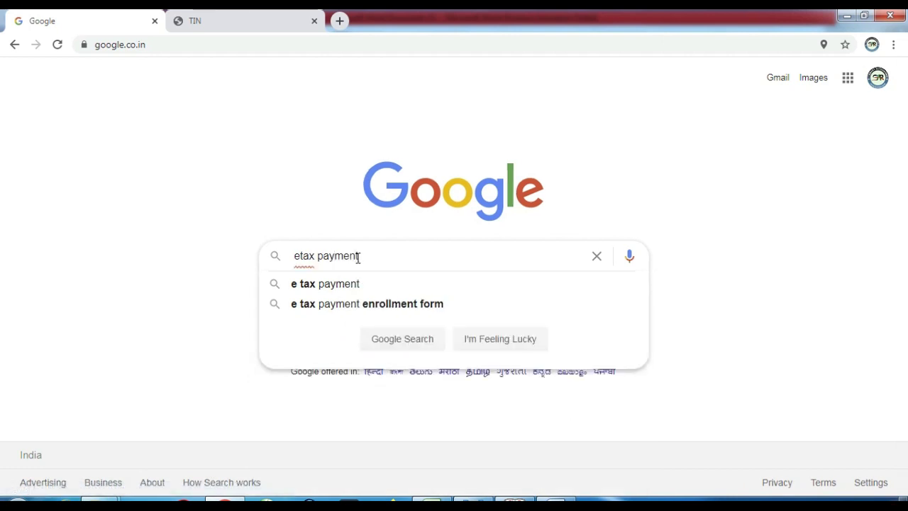
{"action": "key", "text": "Down"}
{"action": "key", "text": "Return"}
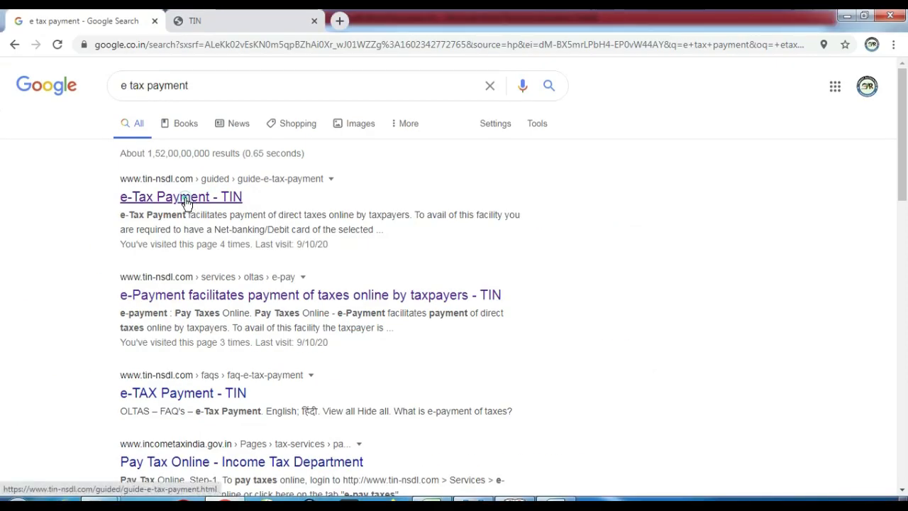
Step: Open the e-Tax Payment - TIN result and go to its pay-tax-online page
{"action": "left_click", "coordinate": [183, 199]}
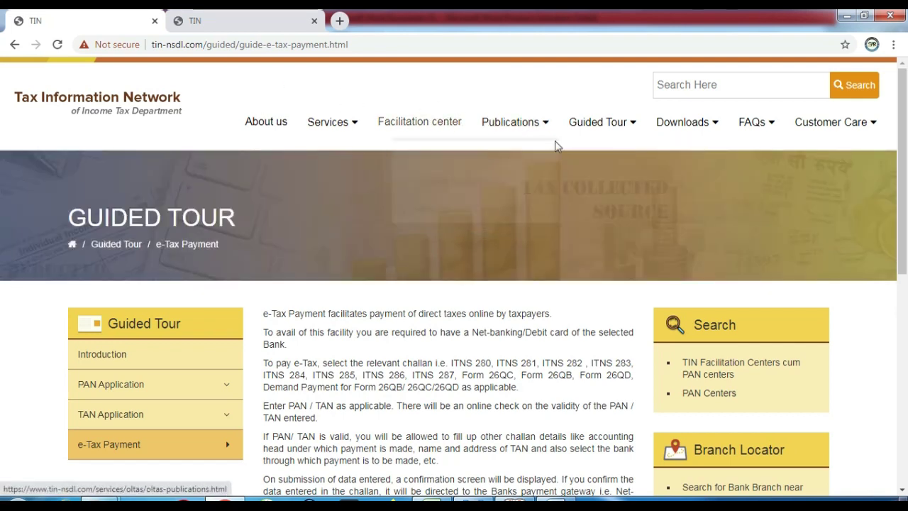
{"action": "scroll", "coordinate": [793, 313], "scroll_direction": "down", "scroll_amount": 4}
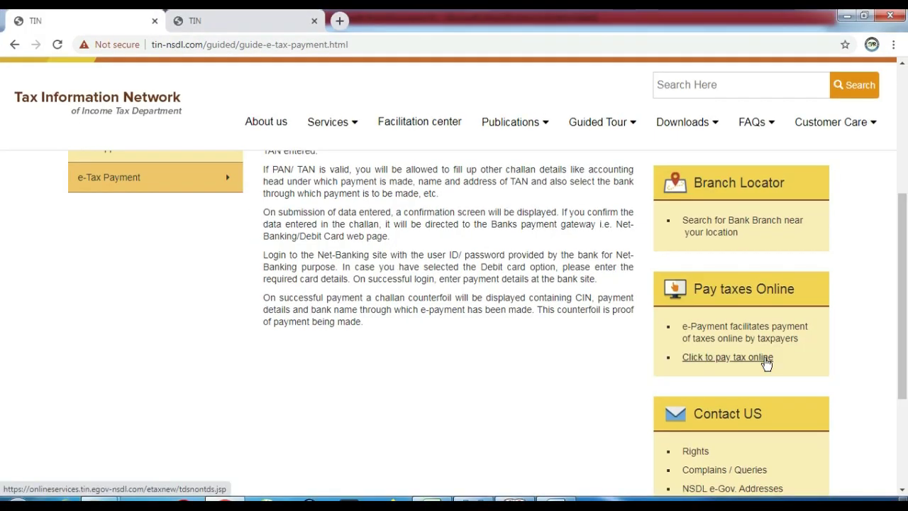
{"action": "left_click", "coordinate": [766, 358]}
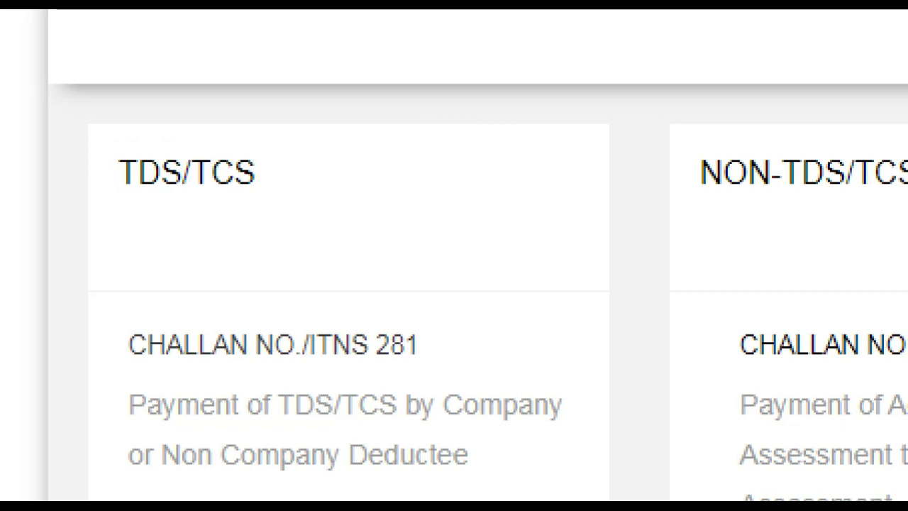
{"action": "left_click", "coordinate": [68, 168]}
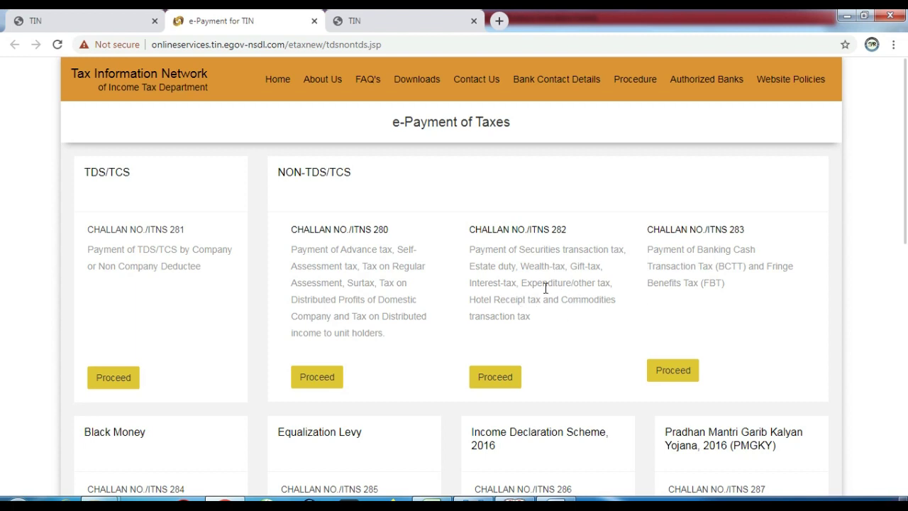
{"action": "scroll", "coordinate": [462, 353], "scroll_direction": "down", "scroll_amount": 4}
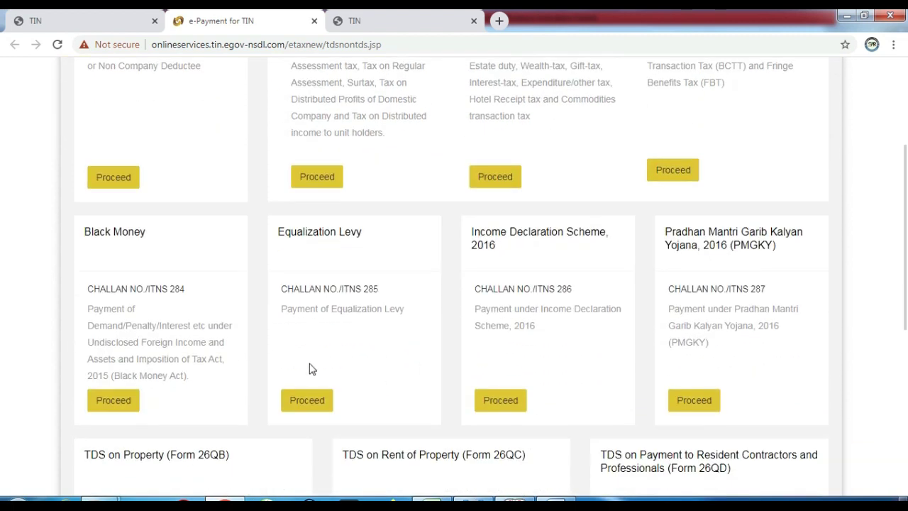
{"action": "scroll", "coordinate": [227, 259], "scroll_direction": "up", "scroll_amount": 2}
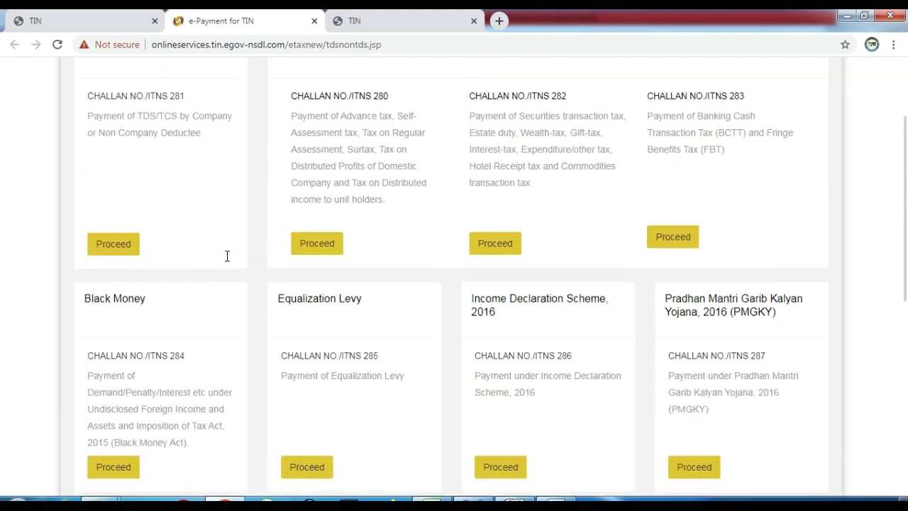
{"action": "scroll", "coordinate": [227, 261], "scroll_direction": "up", "scroll_amount": 2}
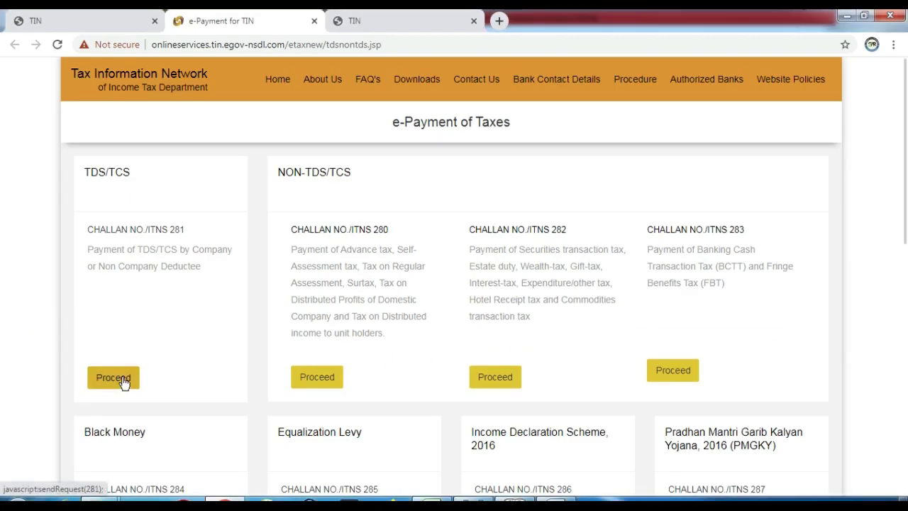
Step: Open the ITNS 281 form with Non-Company Deductees (0021) and TDS/TCS Payable by Taxpayer (200)
{"action": "left_click", "coordinate": [122, 377]}
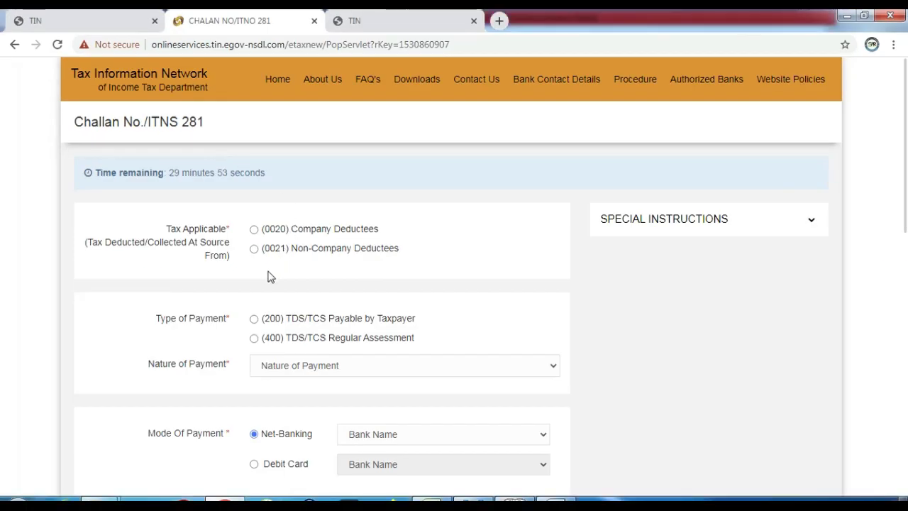
{"action": "scroll", "coordinate": [257, 284], "scroll_direction": "down", "scroll_amount": 1}
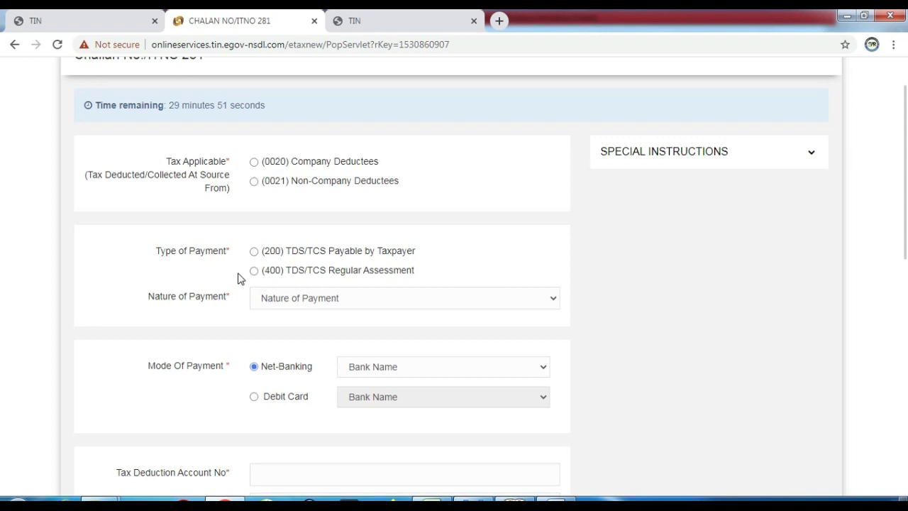
{"action": "scroll", "coordinate": [239, 350], "scroll_direction": "down", "scroll_amount": 2}
{"action": "scroll", "coordinate": [236, 383], "scroll_direction": "down", "scroll_amount": 2}
{"action": "scroll", "coordinate": [236, 385], "scroll_direction": "down", "scroll_amount": 2}
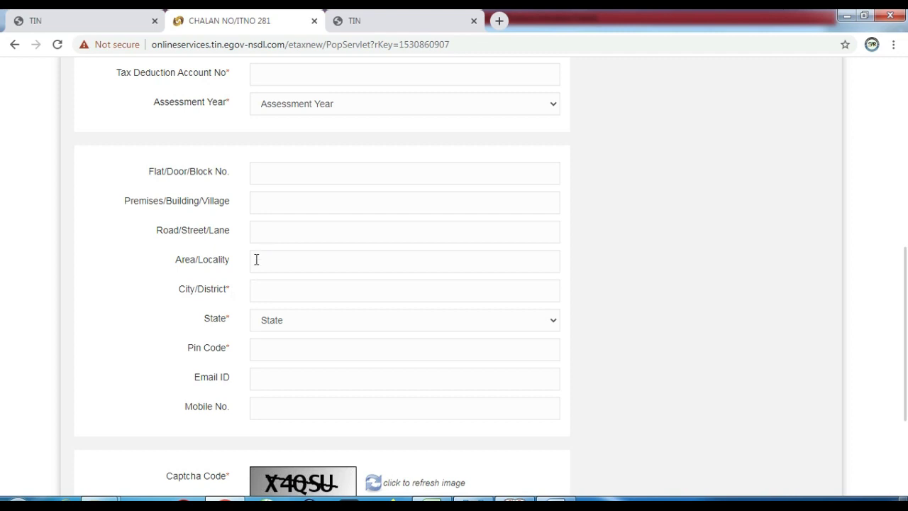
{"action": "scroll", "coordinate": [256, 260], "scroll_direction": "up", "scroll_amount": 4}
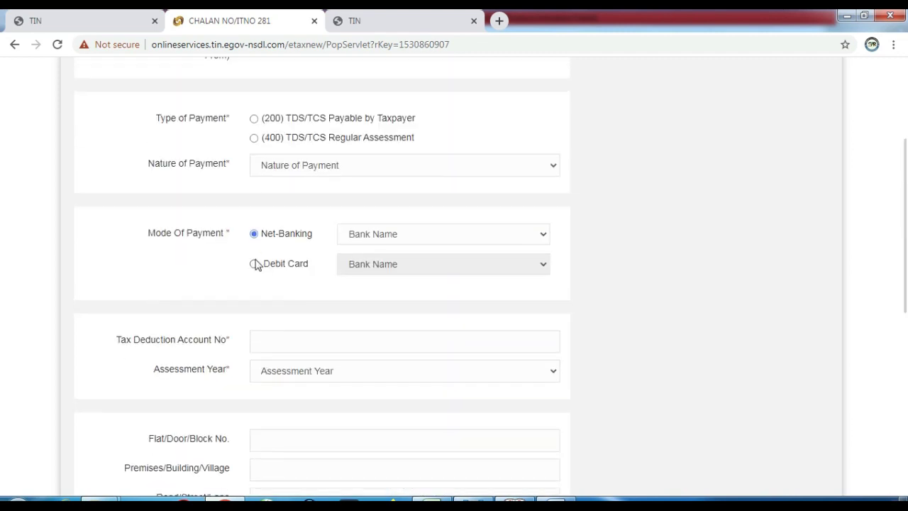
{"action": "scroll", "coordinate": [256, 264], "scroll_direction": "up", "scroll_amount": 2}
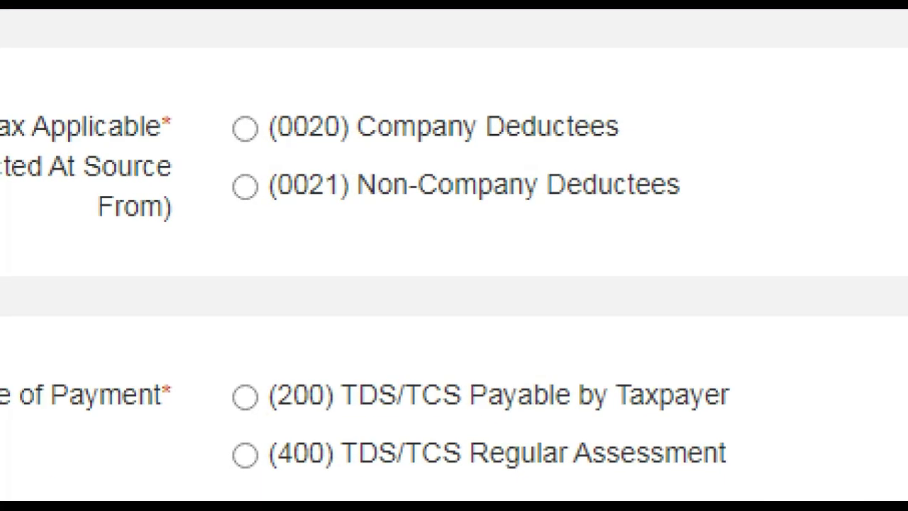
{"action": "left_click", "coordinate": [257, 182]}
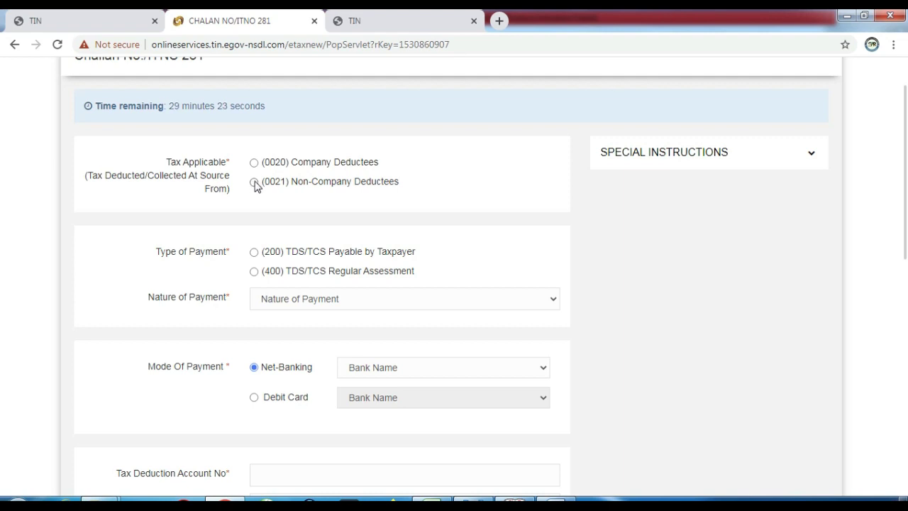
{"action": "left_click", "coordinate": [254, 182]}
{"action": "left_click", "coordinate": [254, 254]}
Step: Set the nature of payment to 6CP - TCS on sale of Goods
{"action": "scroll", "coordinate": [227, 227], "scroll_direction": "down", "scroll_amount": 1}
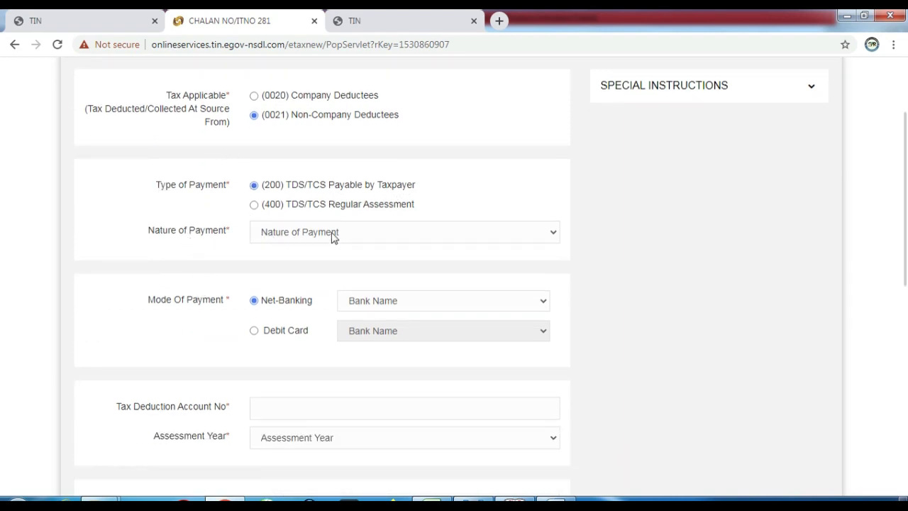
{"action": "left_click", "coordinate": [350, 238]}
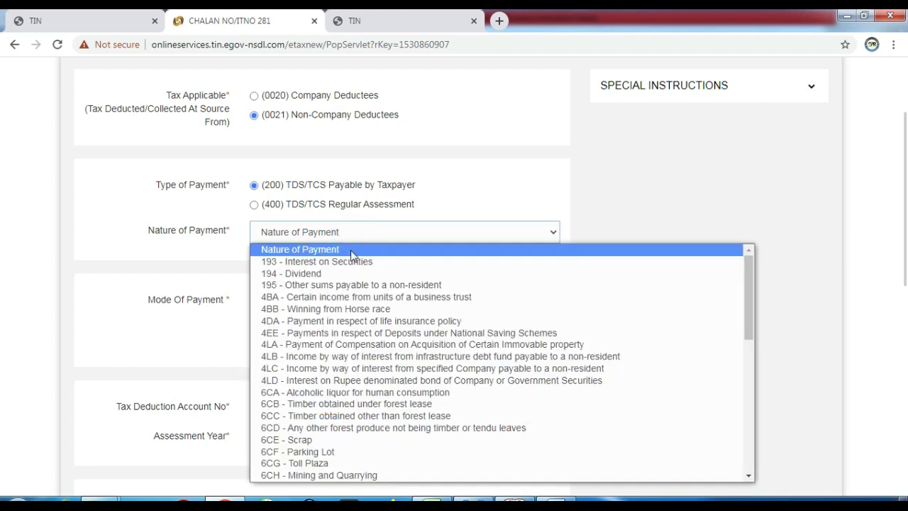
{"action": "scroll", "coordinate": [352, 258], "scroll_direction": "down", "scroll_amount": 5}
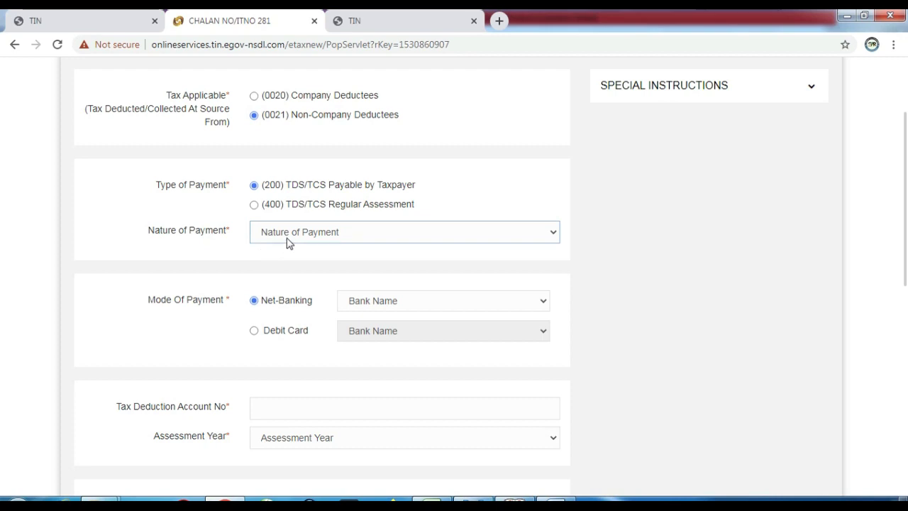
{"action": "left_click", "coordinate": [287, 233]}
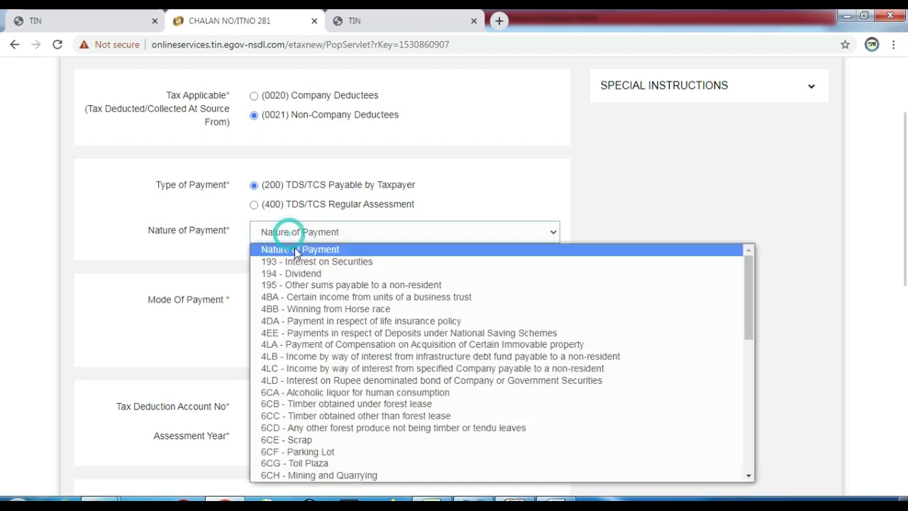
{"action": "scroll", "coordinate": [334, 298], "scroll_direction": "down", "scroll_amount": 10}
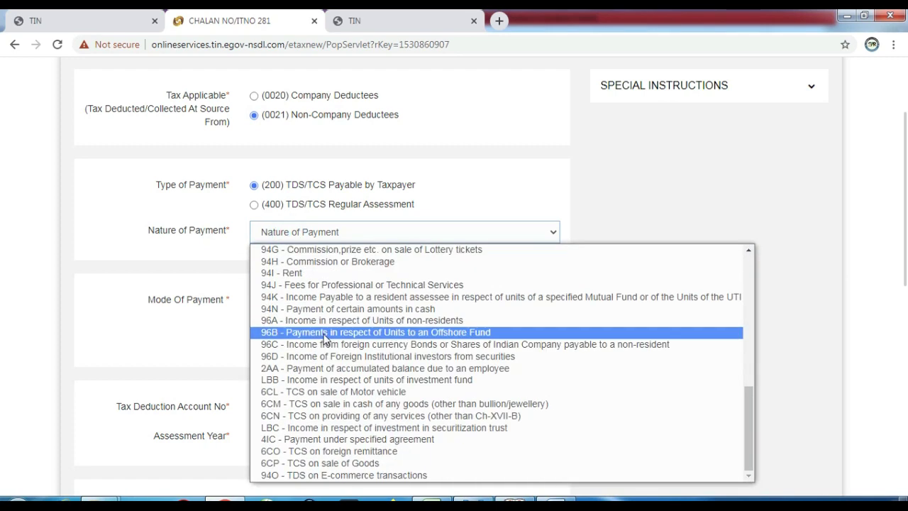
{"action": "left_click", "coordinate": [364, 466]}
{"action": "scroll", "coordinate": [393, 319], "scroll_direction": "down", "scroll_amount": 1}
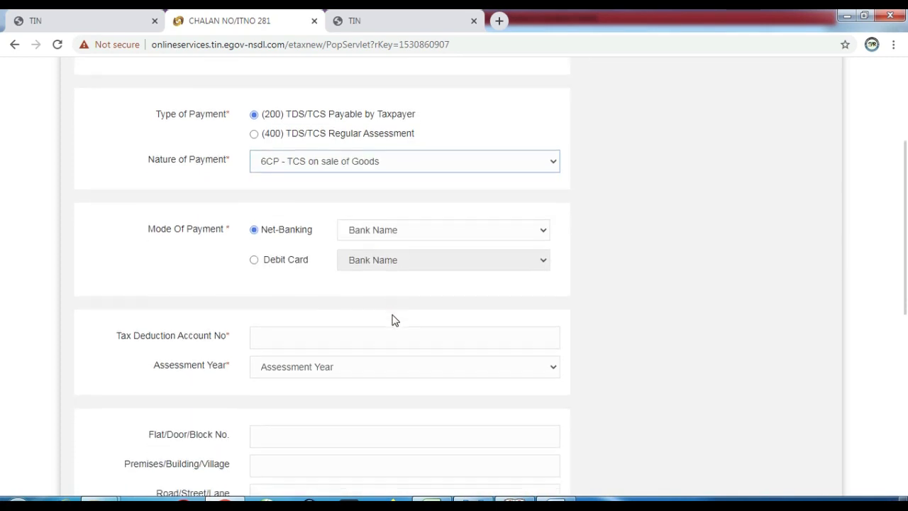
{"action": "scroll", "coordinate": [396, 320], "scroll_direction": "down", "scroll_amount": 1}
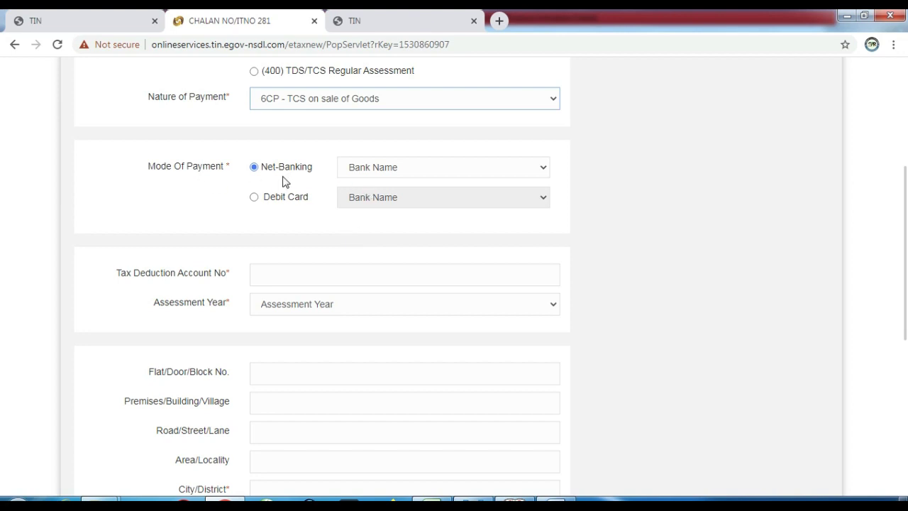
Step: Select State Bank of India as the net-banking bank
{"action": "left_click", "coordinate": [433, 174]}
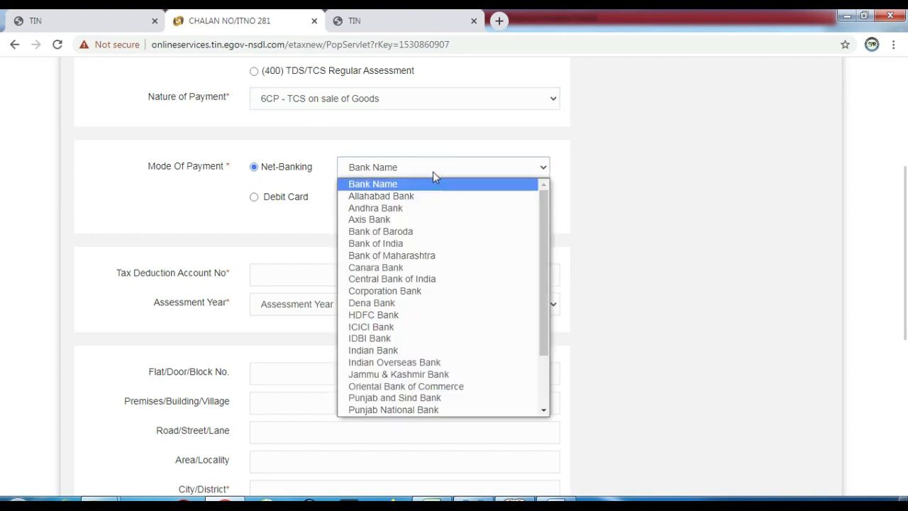
{"action": "key", "text": "s"}
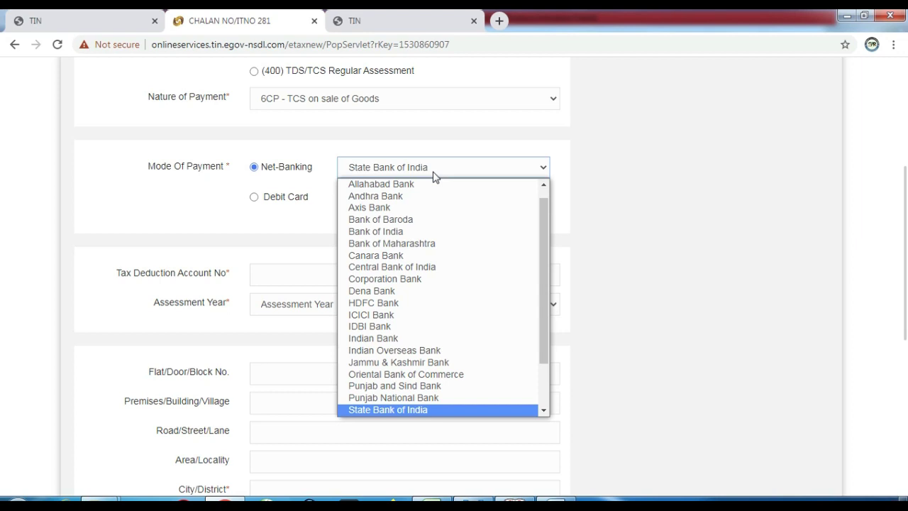
{"action": "key", "text": "Return"}
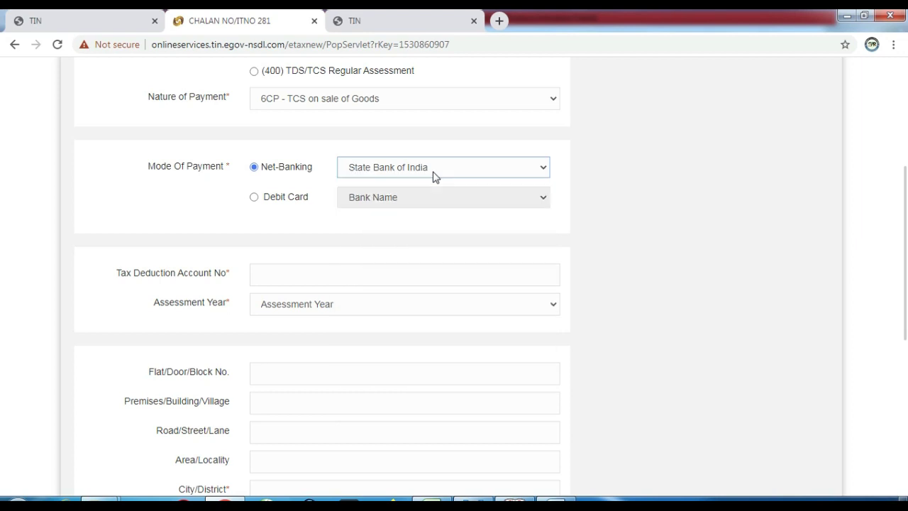
Step: Set the challan's assessment year to 2021-22
{"action": "scroll", "coordinate": [224, 291], "scroll_direction": "down", "scroll_amount": 1}
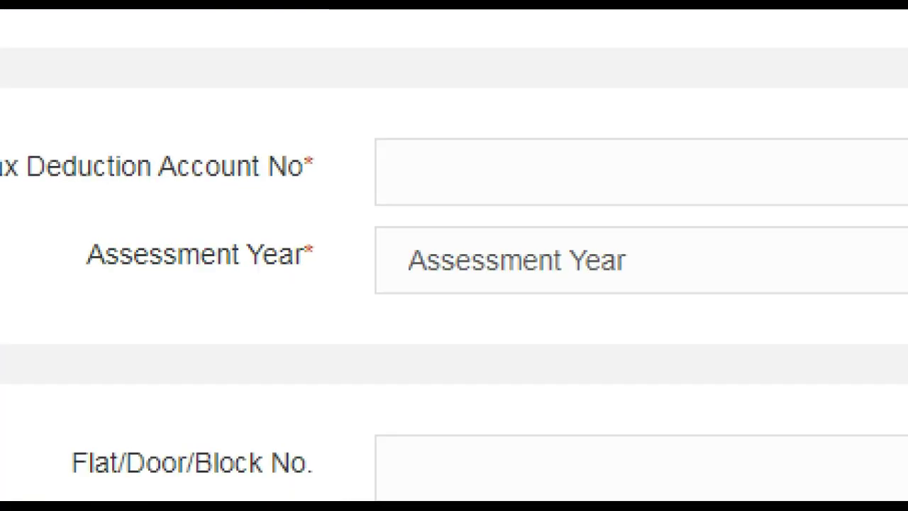
{"action": "left_click", "coordinate": [140, 221]}
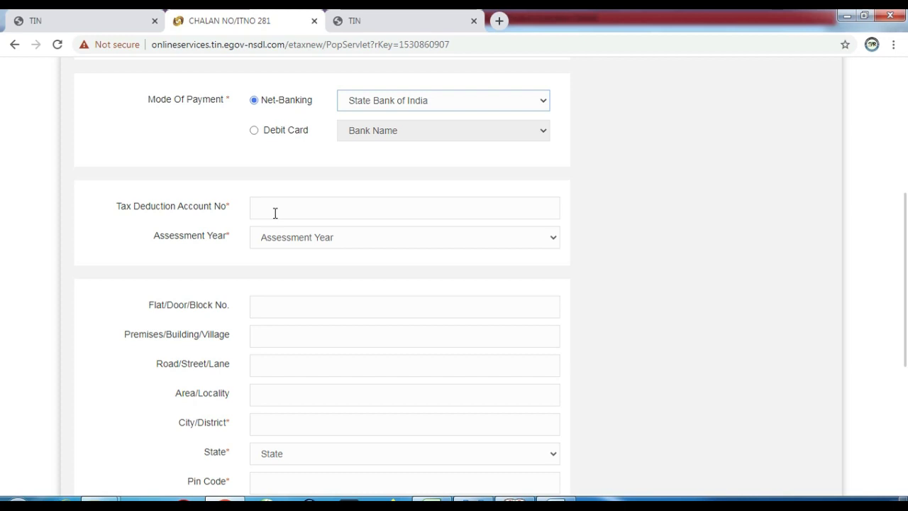
{"action": "left_click", "coordinate": [274, 210]}
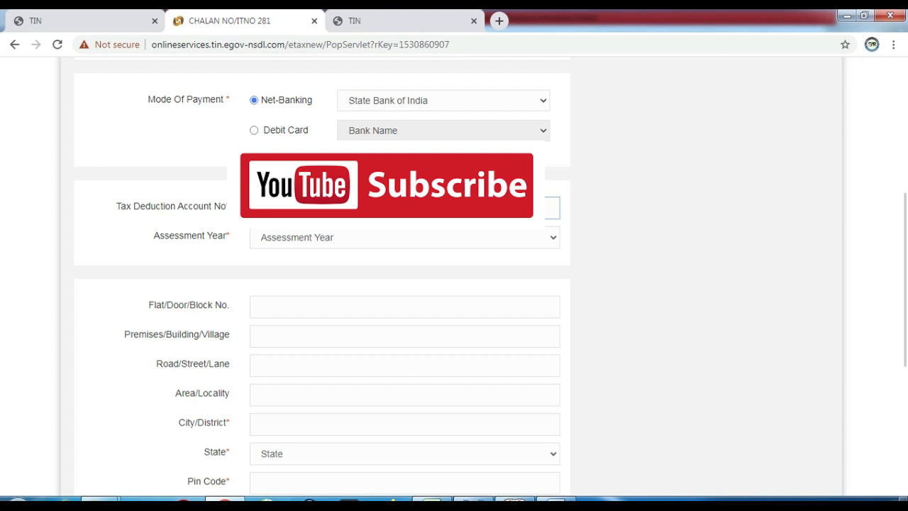
{"action": "left_click", "coordinate": [341, 242]}
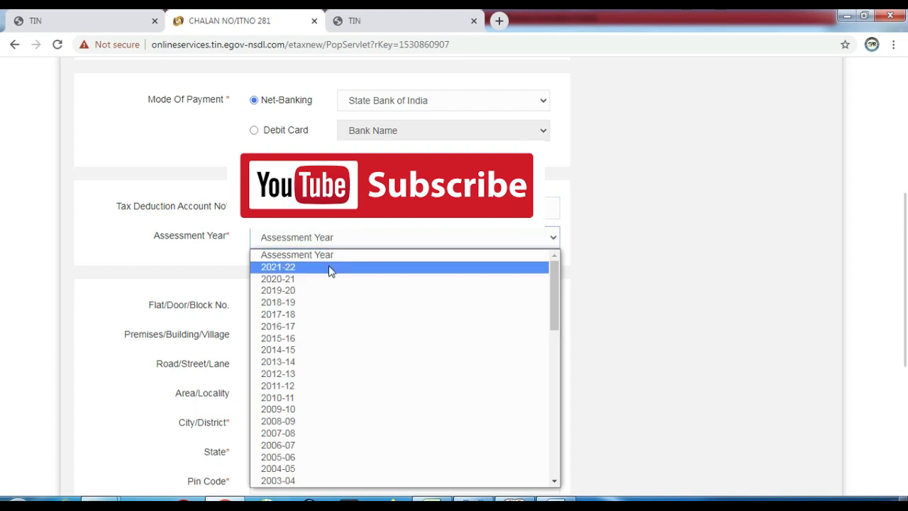
{"action": "left_click", "coordinate": [330, 267]}
Step: Enter the address: city RAISINGHNAGAR, state RAJASTHAN, pin code 335051
{"action": "left_click", "coordinate": [502, 338]}
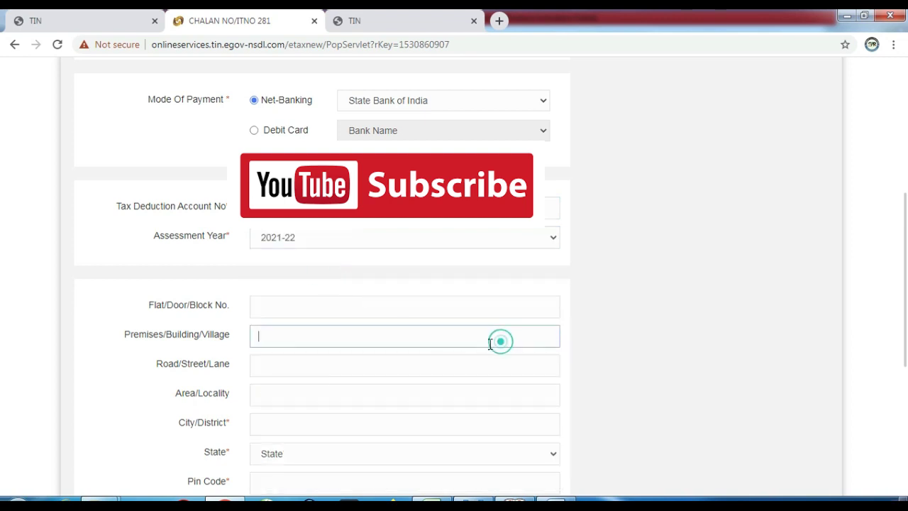
{"action": "scroll", "coordinate": [391, 344], "scroll_direction": "down", "scroll_amount": 1}
{"action": "scroll", "coordinate": [392, 344], "scroll_direction": "down", "scroll_amount": 3}
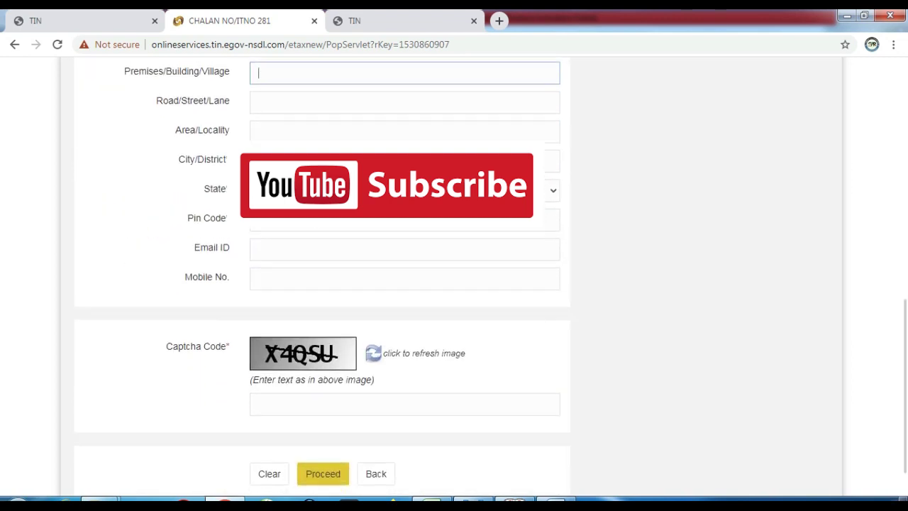
{"action": "scroll", "coordinate": [385, 339], "scroll_direction": "up", "scroll_amount": 1}
{"action": "left_click", "coordinate": [272, 229]}
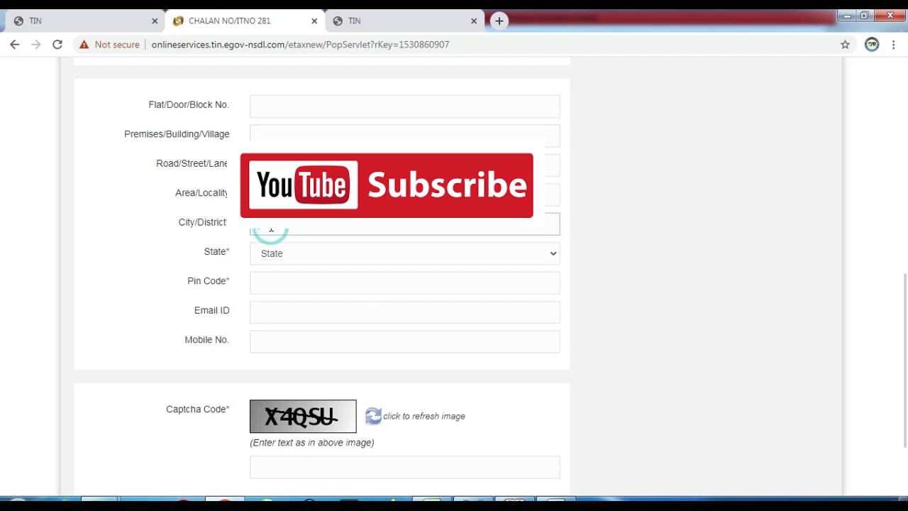
{"action": "type", "text": "RA"}
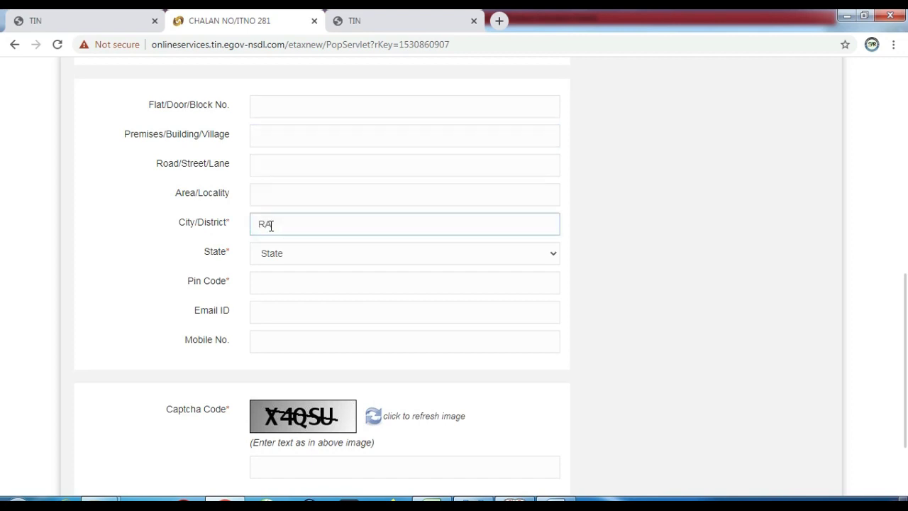
{"action": "type", "text": "ISINGHNAGAR"}
{"action": "key", "text": "Tab"}
{"action": "key", "text": "r"}
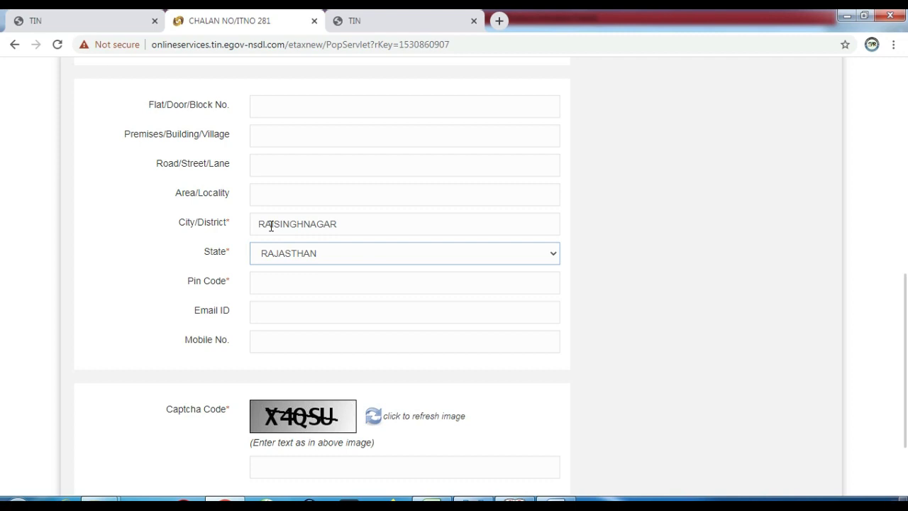
{"action": "key", "text": "Tab"}
{"action": "type", "text": "335051"}
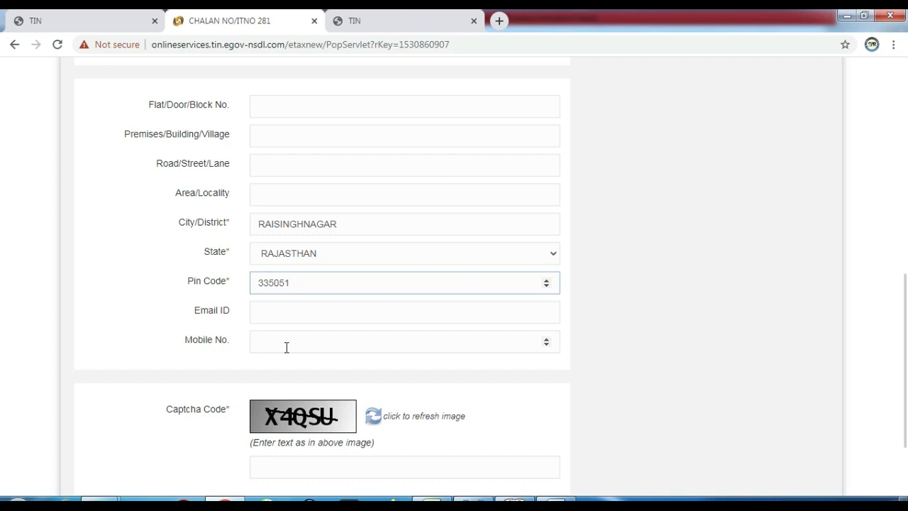
Step: Fill in the captcha code and proceed to the ITNS 281 confirmation page
{"action": "scroll", "coordinate": [287, 316], "scroll_direction": "down", "scroll_amount": 2}
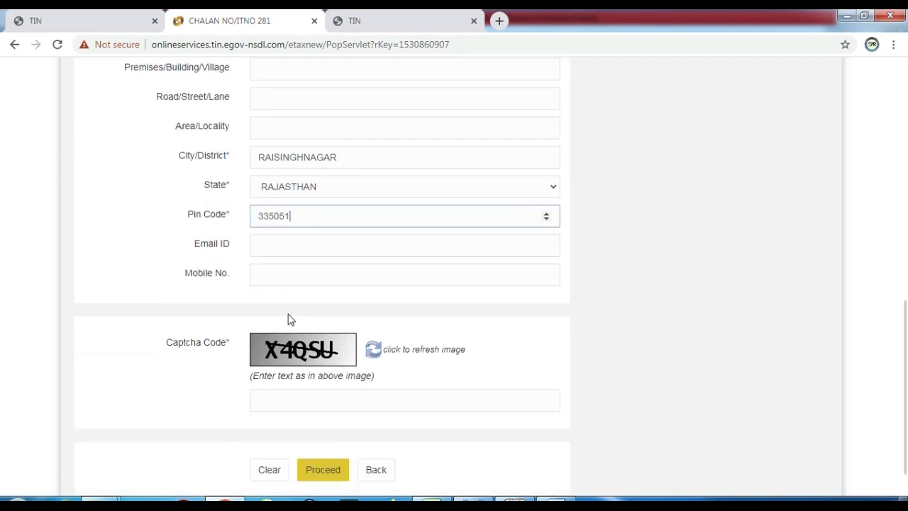
{"action": "left_click", "coordinate": [296, 355]}
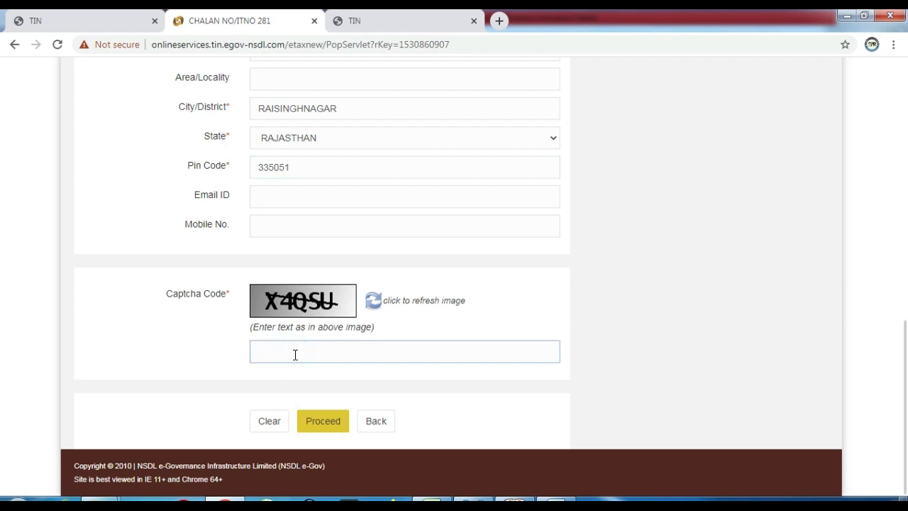
{"action": "type", "text": "X4QSU"}
{"action": "left_click", "coordinate": [319, 426]}
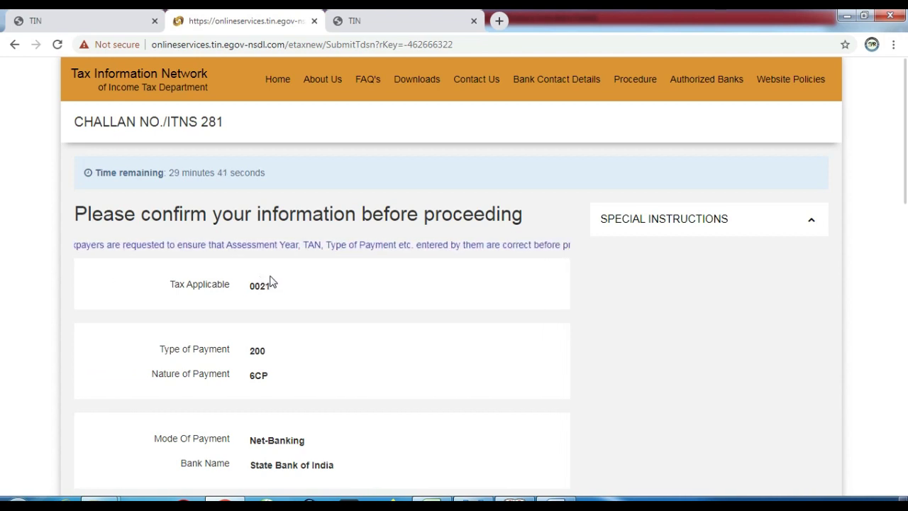
Step: Accept the NSDL consent terms and submit the challan to the bank
{"action": "scroll", "coordinate": [339, 317], "scroll_direction": "down", "scroll_amount": 9}
{"action": "scroll", "coordinate": [339, 317], "scroll_direction": "down", "scroll_amount": 3}
{"action": "scroll", "coordinate": [294, 222], "scroll_direction": "up", "scroll_amount": 3}
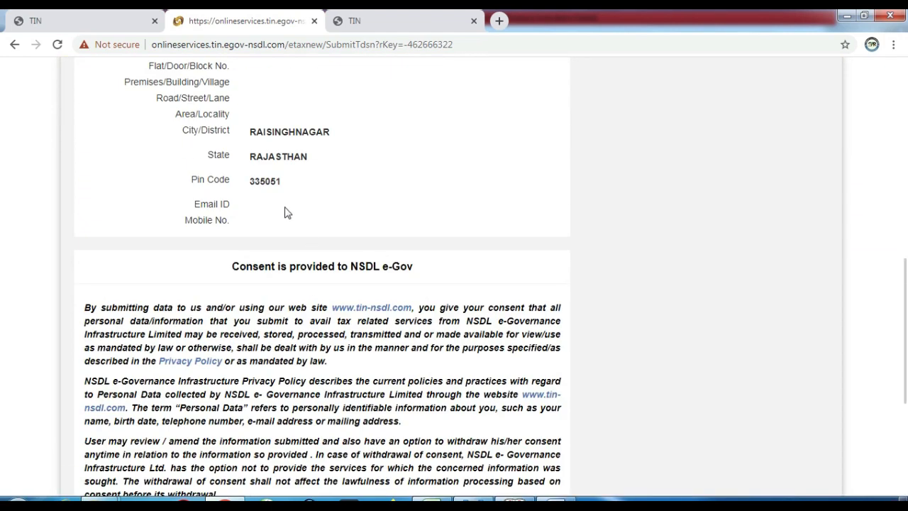
{"action": "scroll", "coordinate": [286, 213], "scroll_direction": "down", "scroll_amount": 2}
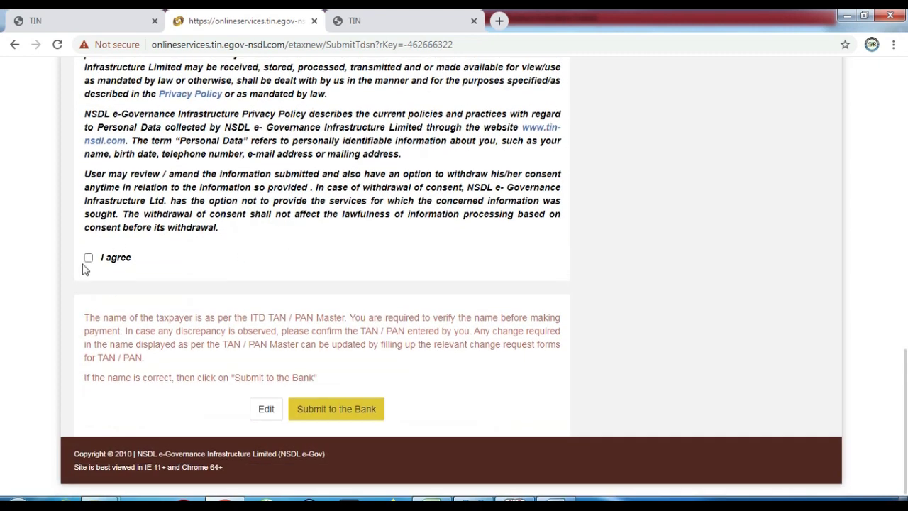
{"action": "left_click", "coordinate": [89, 258]}
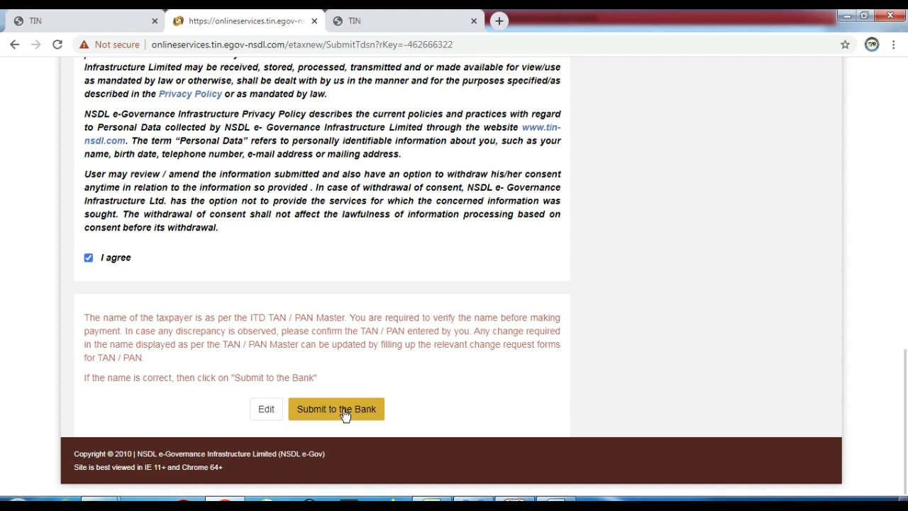
{"action": "left_click", "coordinate": [343, 410]}
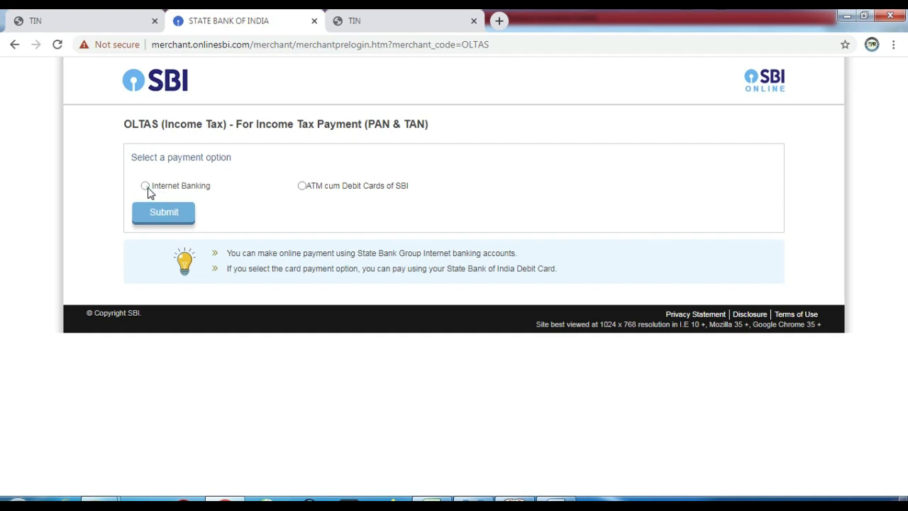
Step: Log in to OnlineSBI internet banking with the user's credentials to reach the challan 281 payment page
{"action": "left_click", "coordinate": [178, 218]}
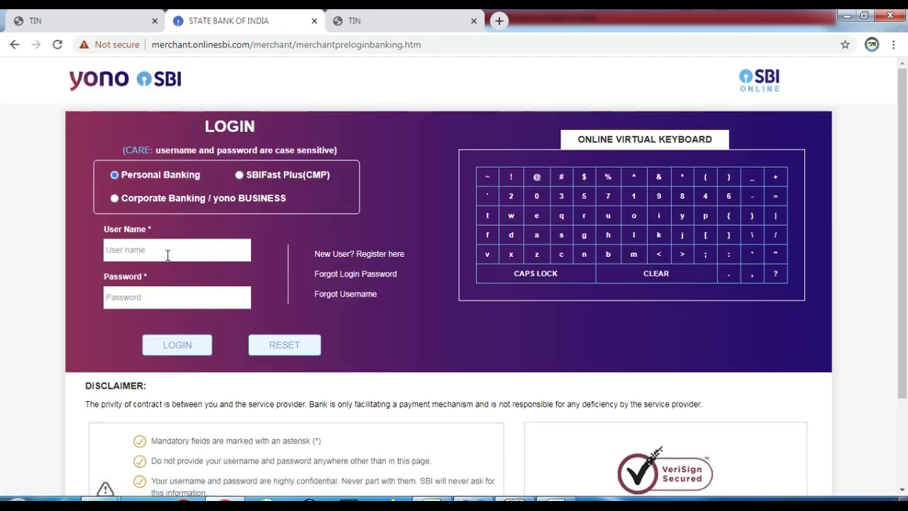
{"action": "left_click", "coordinate": [166, 252]}
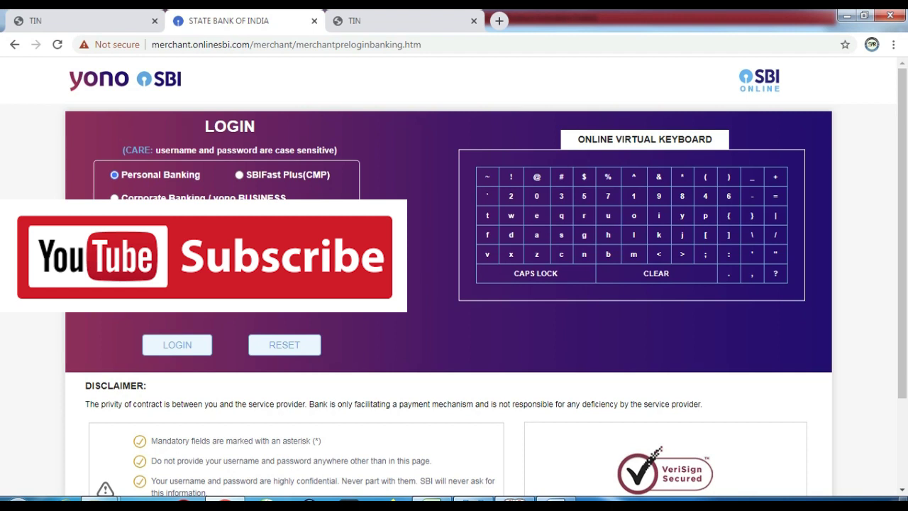
{"action": "left_click", "coordinate": [175, 349]}
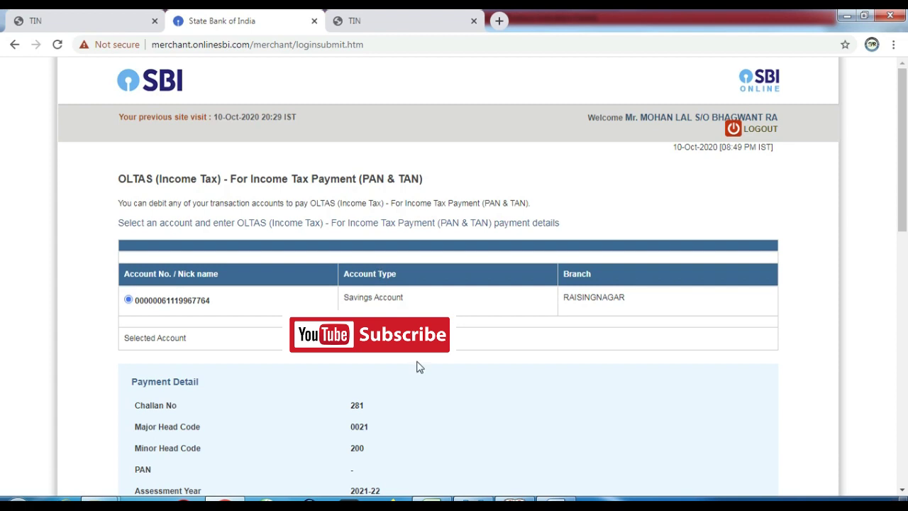
Step: Enter 171 as the tax amount and confirm the challan 281 TCS payment
{"action": "scroll", "coordinate": [422, 340], "scroll_direction": "down", "scroll_amount": 8}
{"action": "scroll", "coordinate": [421, 340], "scroll_direction": "down", "scroll_amount": 1}
{"action": "scroll", "coordinate": [421, 340], "scroll_direction": "up", "scroll_amount": 1}
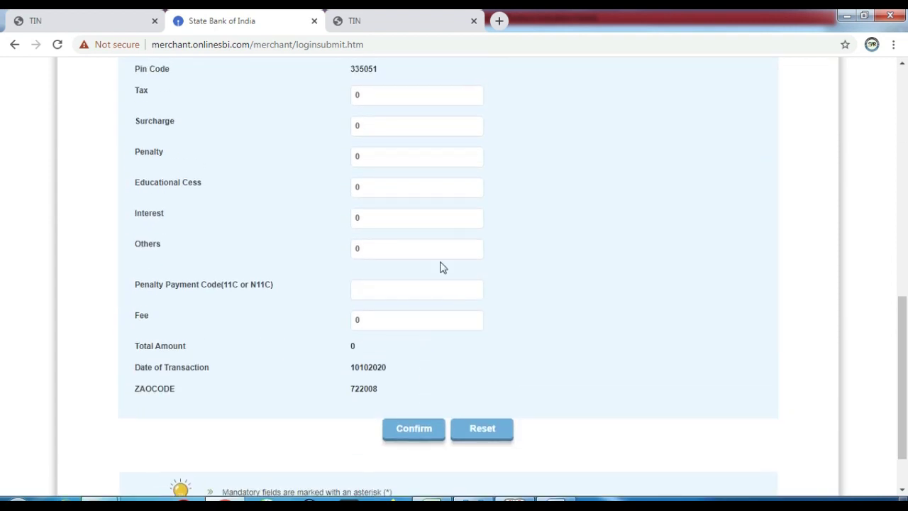
{"action": "left_click", "coordinate": [377, 97]}
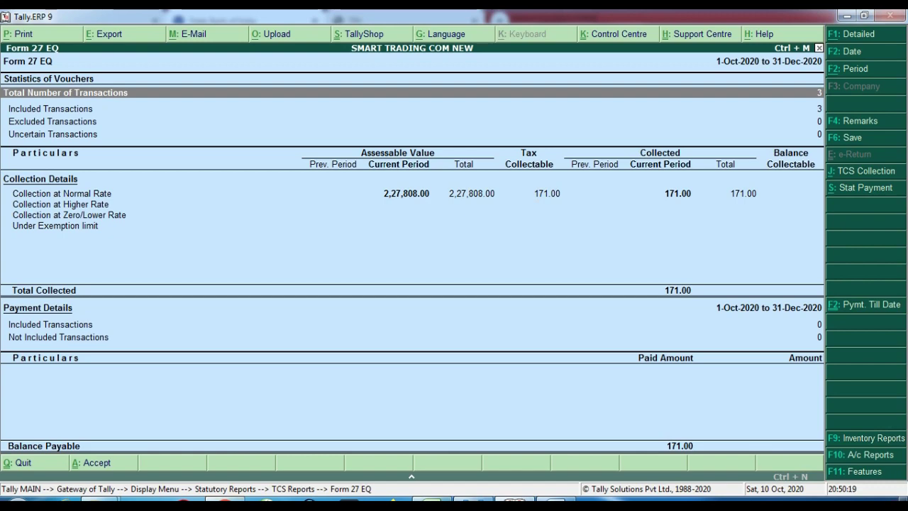
{"action": "key", "text": "alt+Tab"}
{"action": "type", "text": "171"}
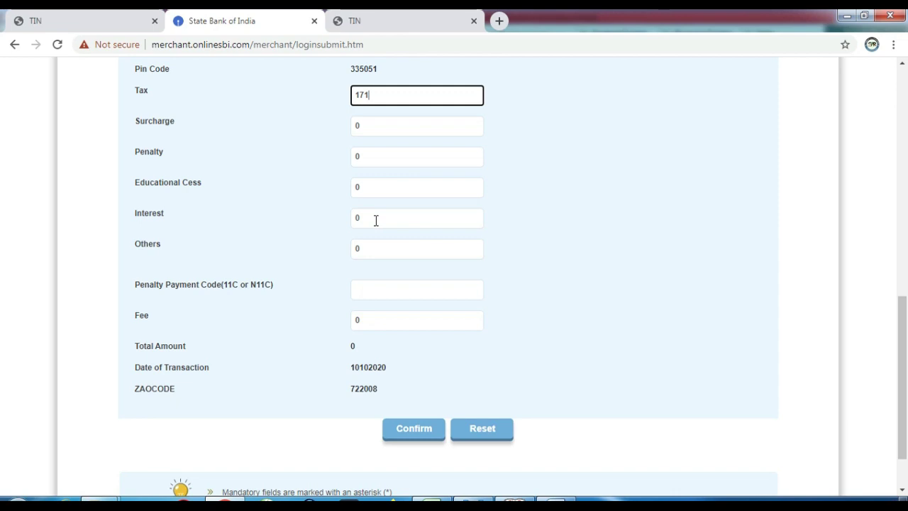
{"action": "left_click", "coordinate": [376, 218]}
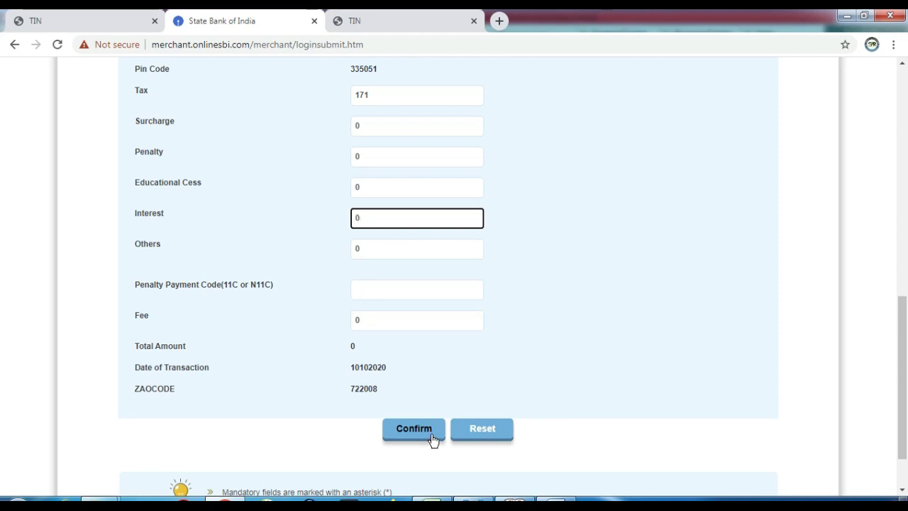
{"action": "left_click", "coordinate": [479, 491]}
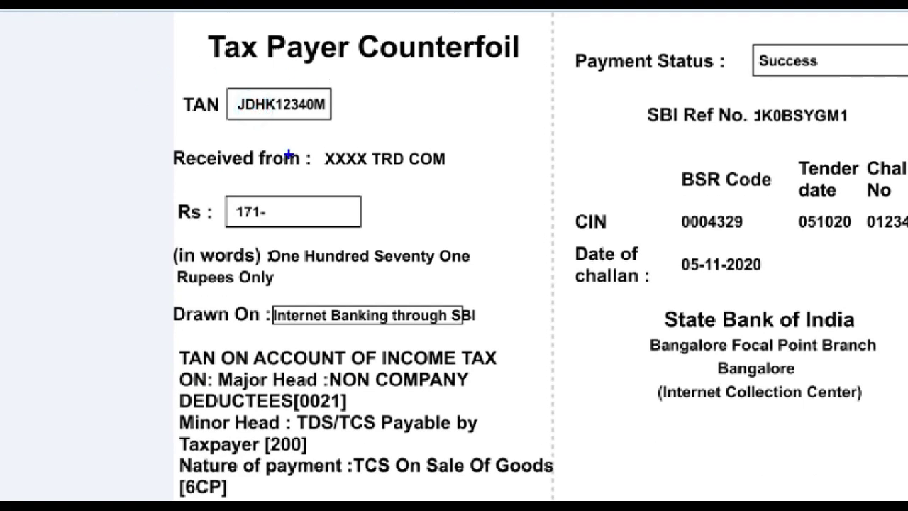
Step: Box the payer, Rs 171 amount and BSR/challan details on the counterfoil, then bring Excel forward
{"action": "left_click_drag", "start_coordinate": [137, 140], "coordinate": [542, 166]}
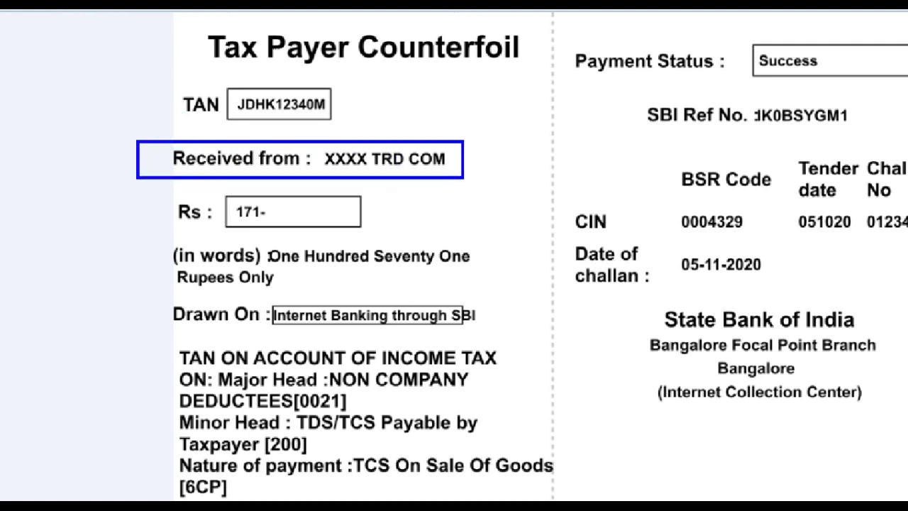
{"action": "left_click_drag", "start_coordinate": [147, 191], "coordinate": [421, 227]}
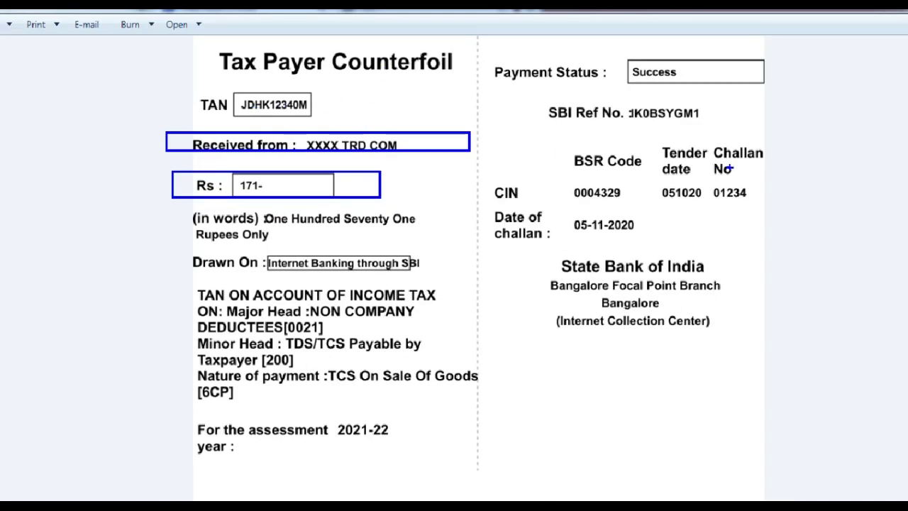
{"action": "left_click_drag", "start_coordinate": [542, 136], "coordinate": [790, 242]}
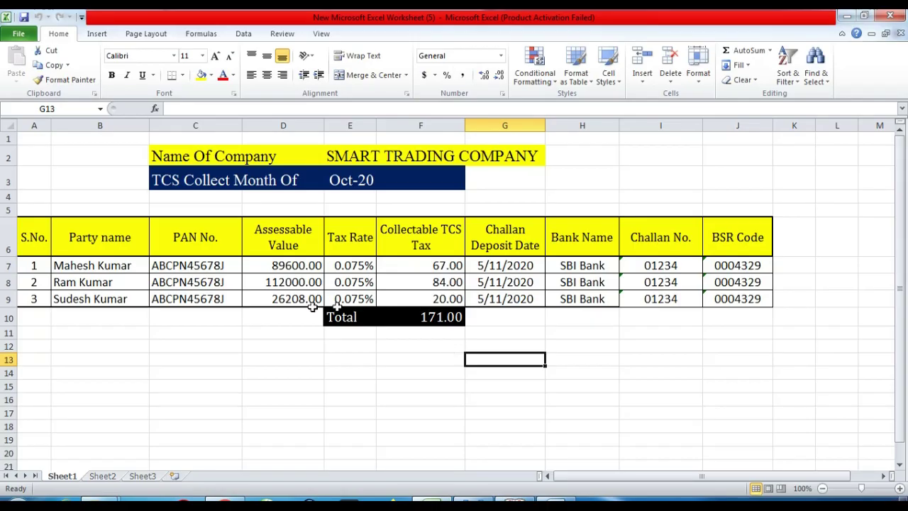
{"action": "left_click", "coordinate": [192, 331]}
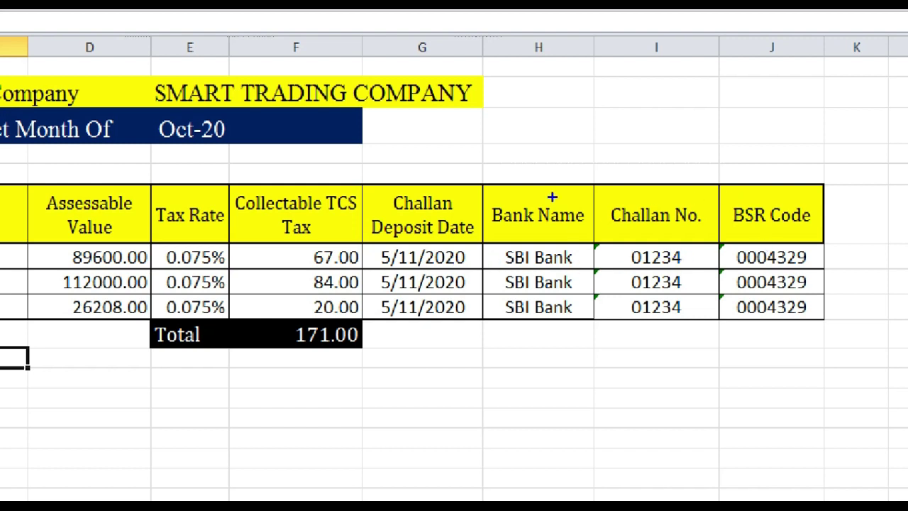
Step: Highlight the Bank Name column in the October 2020 TCS sheet
{"action": "left_click_drag", "start_coordinate": [483, 168], "coordinate": [593, 378]}
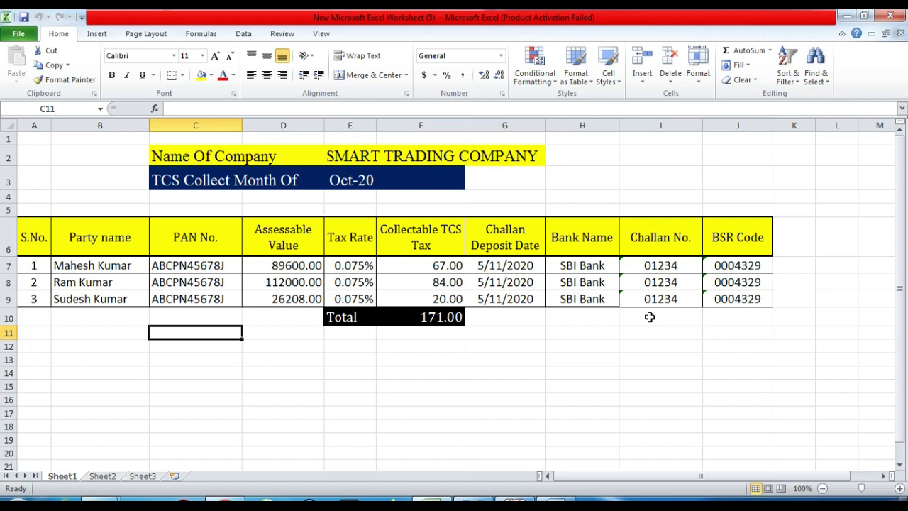
Step: Drill into Form 27 EQ's Collection at Normal Rate to list the three parties' 171.00
{"action": "left_click", "coordinate": [515, 506]}
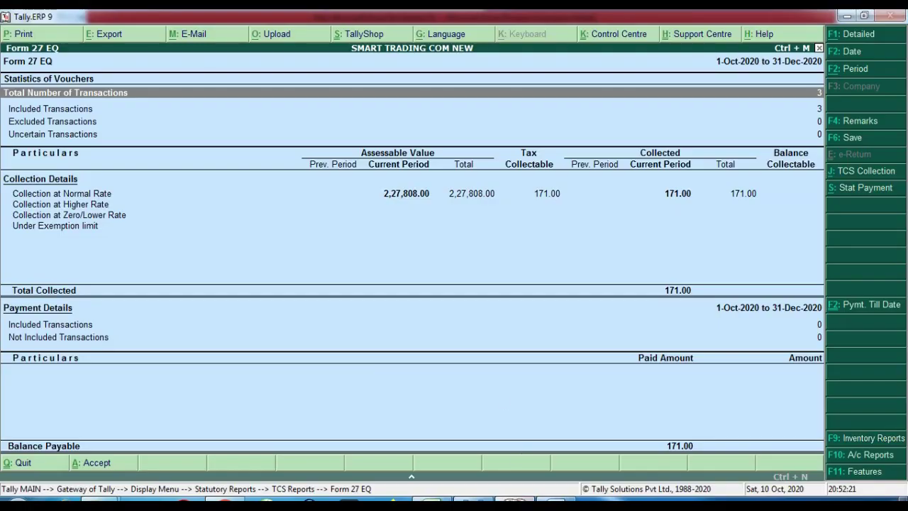
{"action": "left_click", "coordinate": [406, 199]}
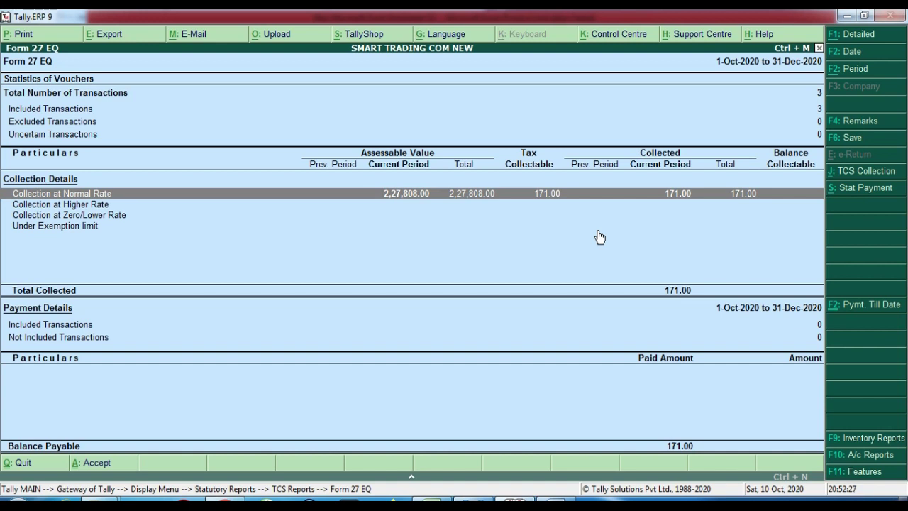
{"action": "key", "text": "Return"}
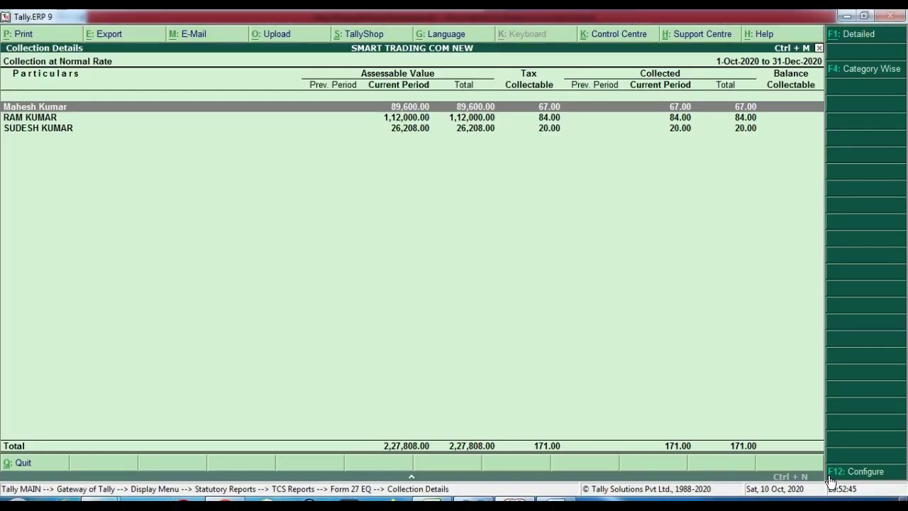
Step: Turn on Show PAN Number in the Collection Details configuration
{"action": "left_click", "coordinate": [830, 477]}
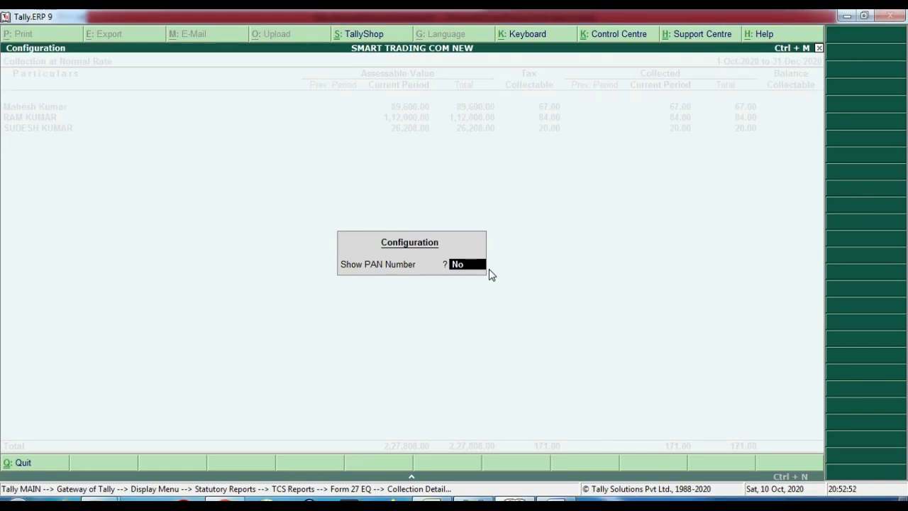
{"action": "key", "text": "y"}
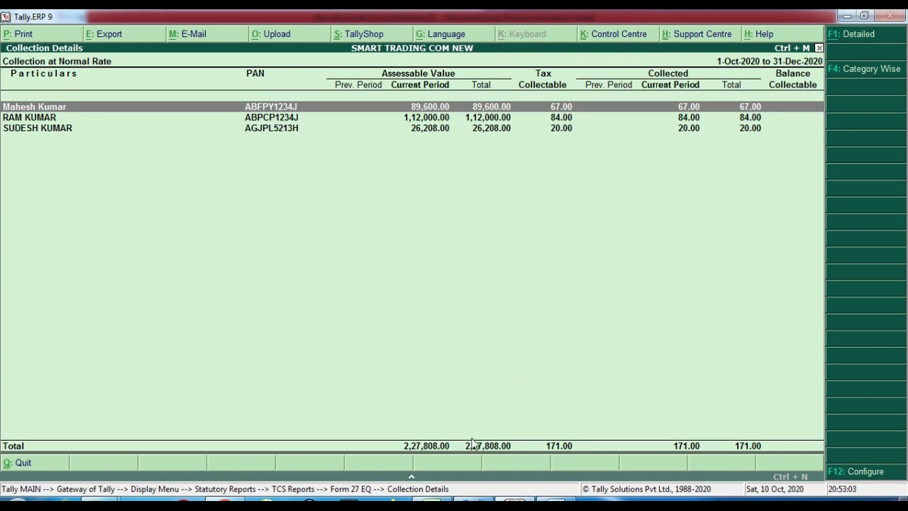
Step: Bring the Rs 171 tcs Challan counterfoil forward in Windows Photo Viewer
{"action": "left_click", "coordinate": [473, 505]}
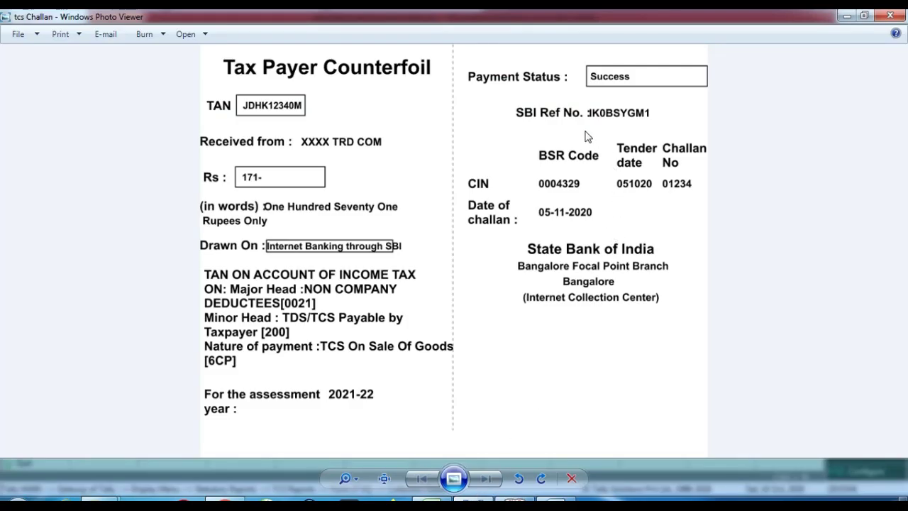